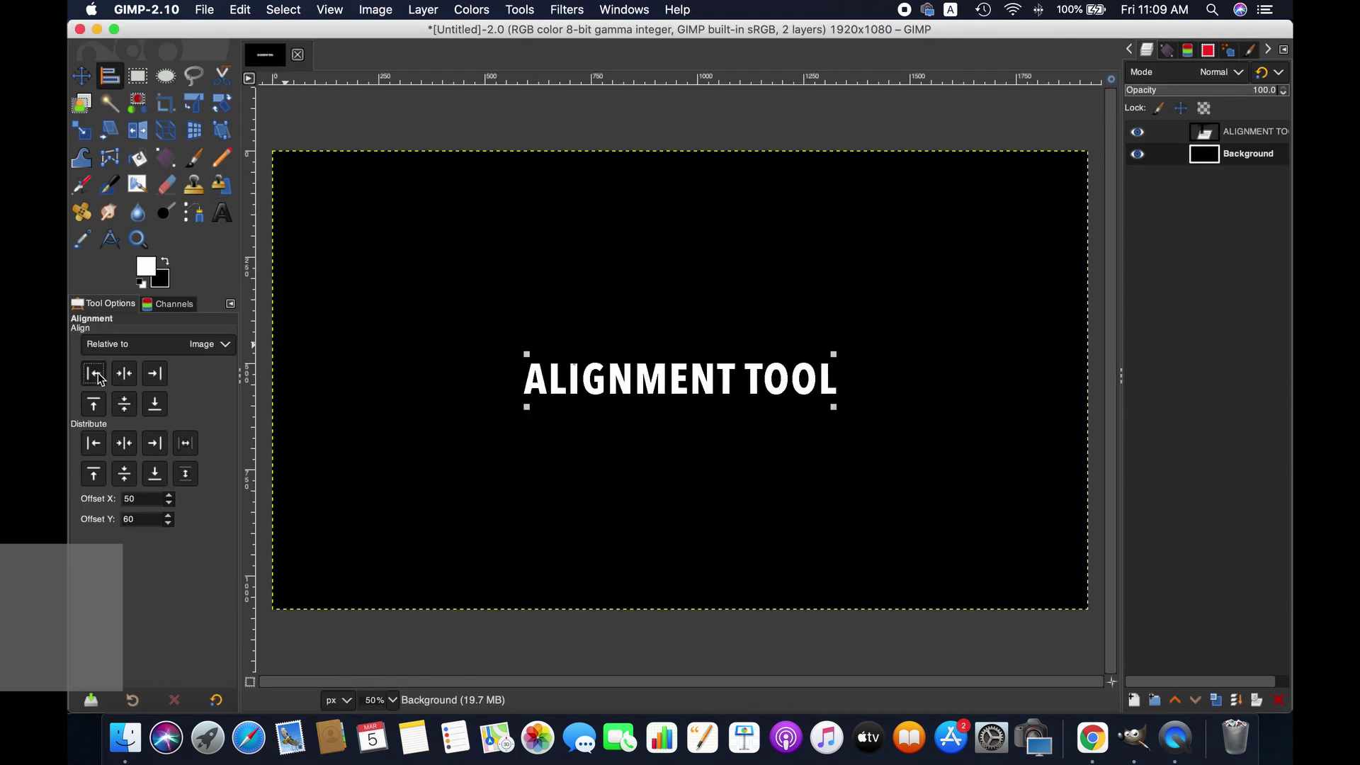
Move the title to the right, top and bottom edges, then back to the canvas centre
left_click(155, 373)
left_click(93, 403)
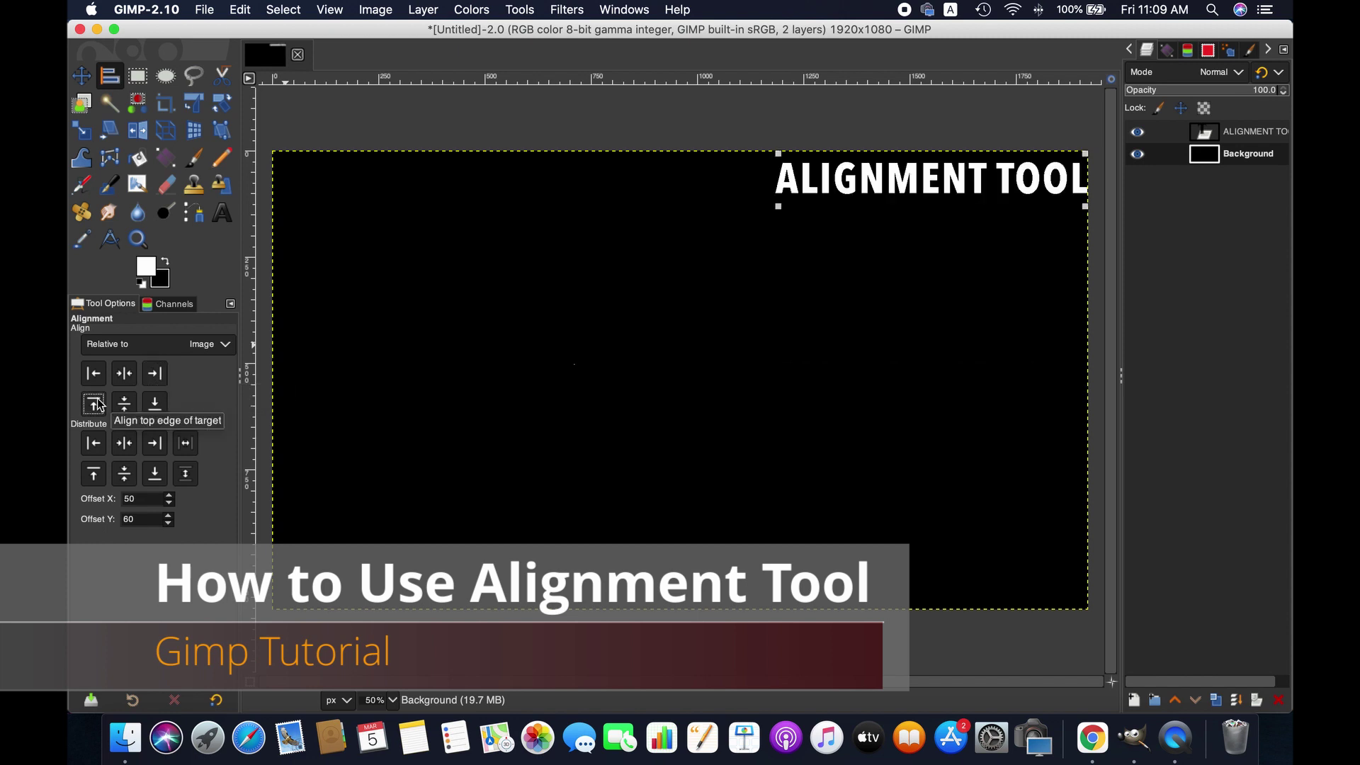
left_click(124, 404)
left_click(155, 404)
left_click(124, 373)
left_click(124, 404)
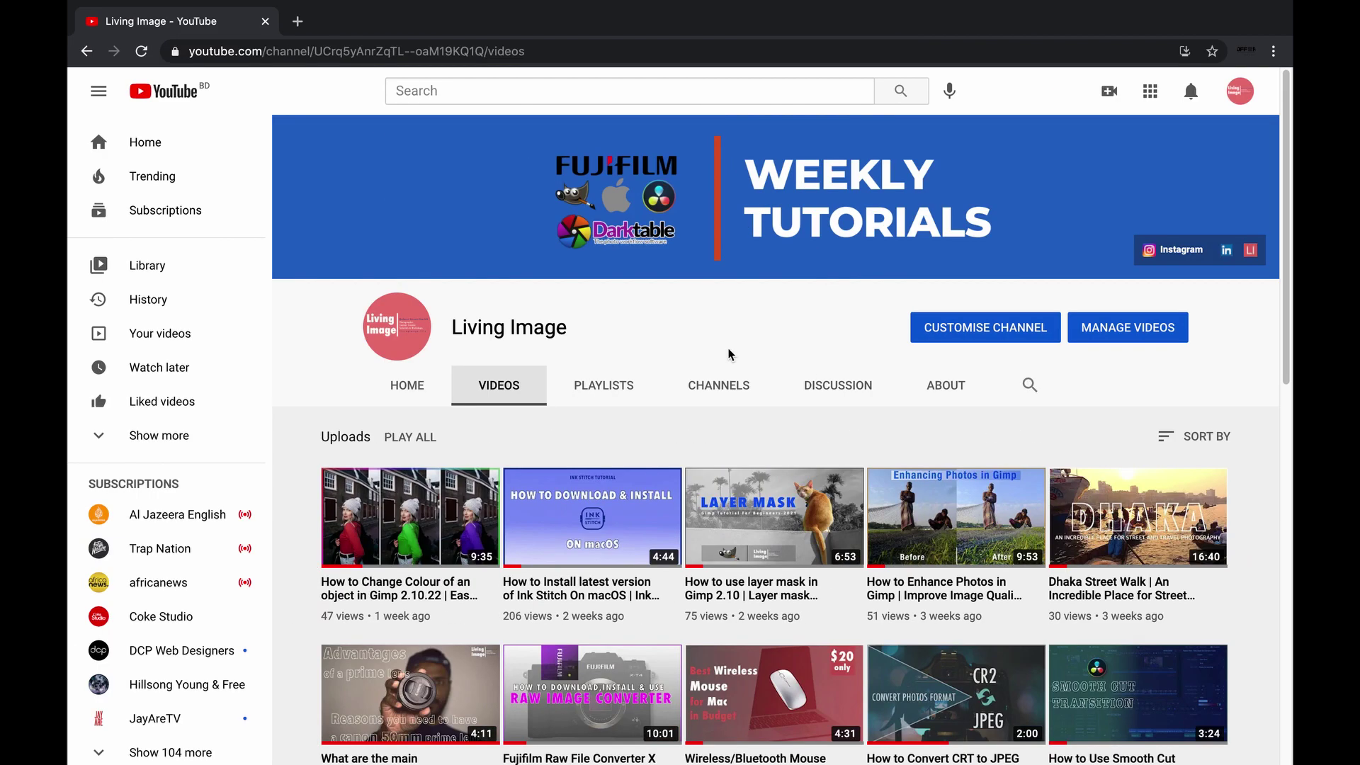
scroll(730, 354, "down", 6)
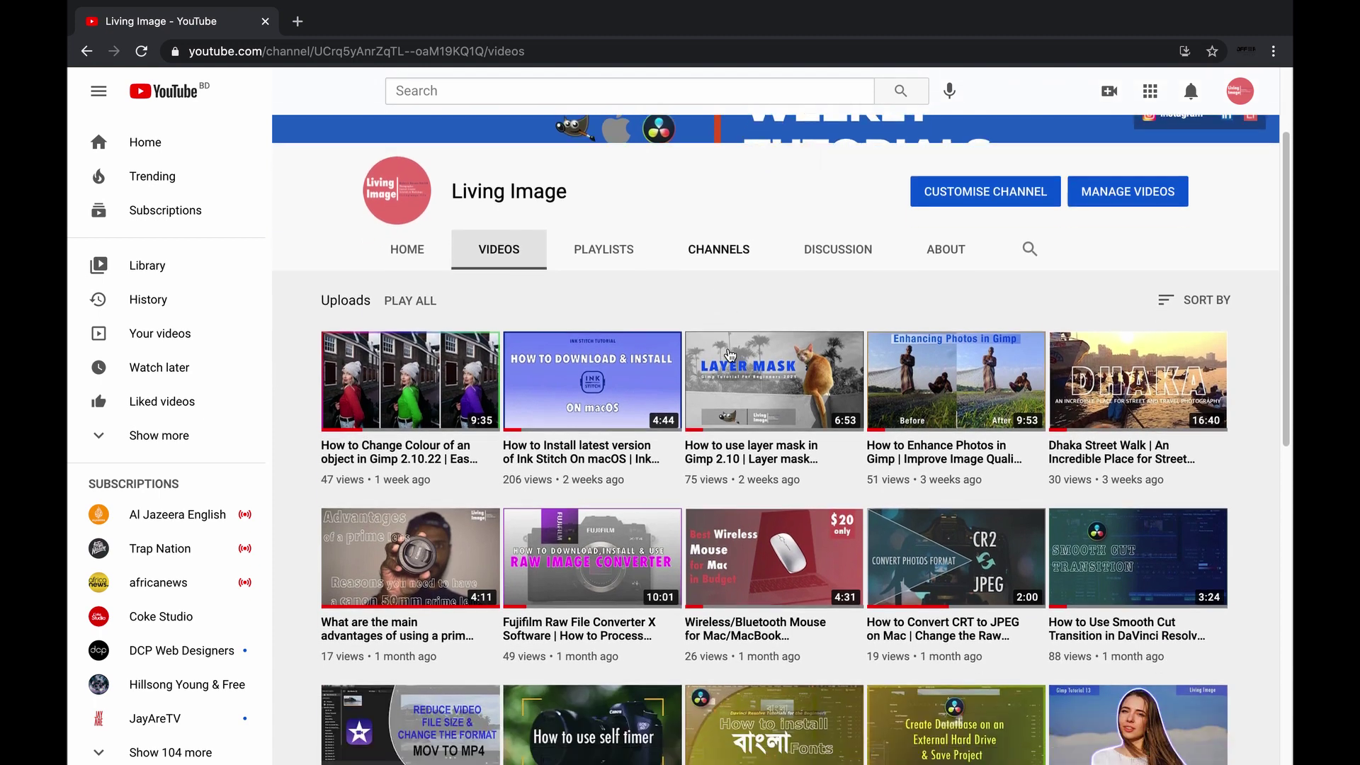
scroll(730, 354, "down", 12)
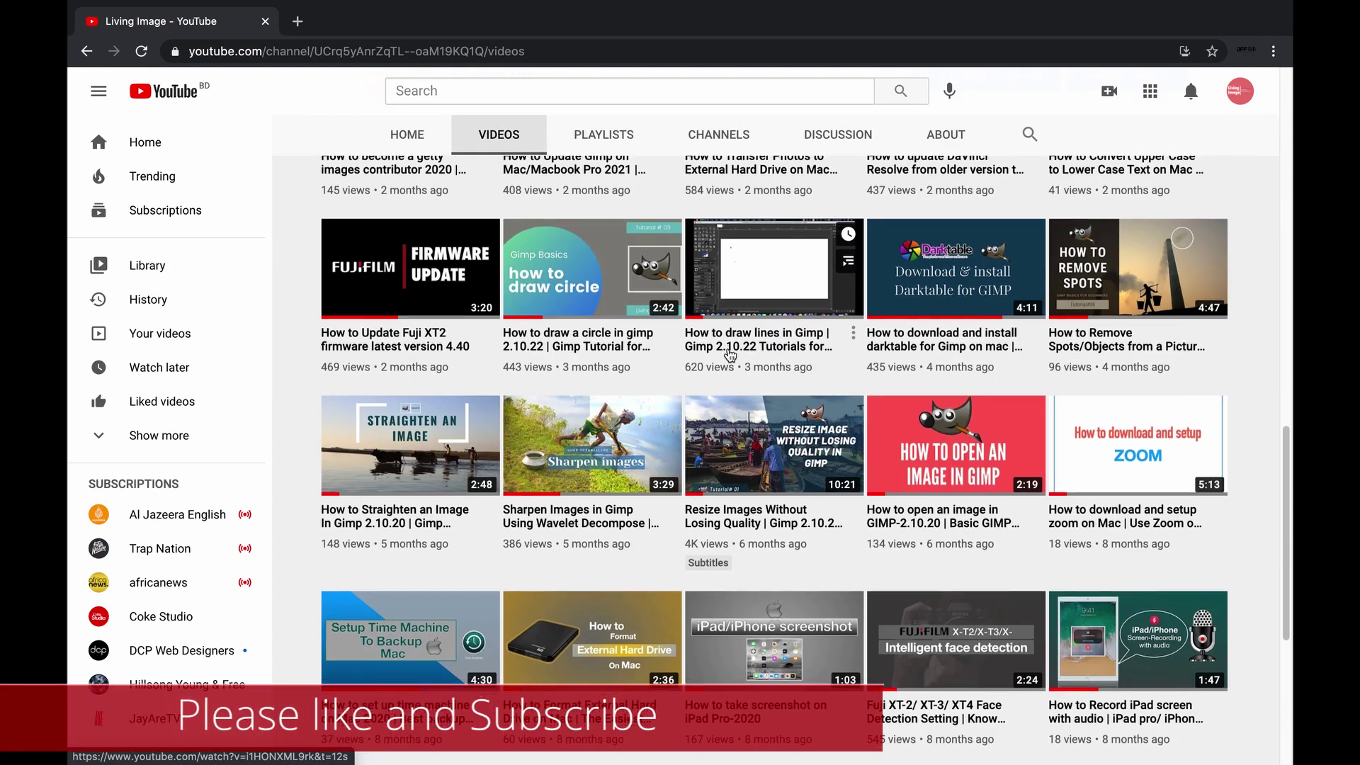
scroll(730, 354, "up", 20)
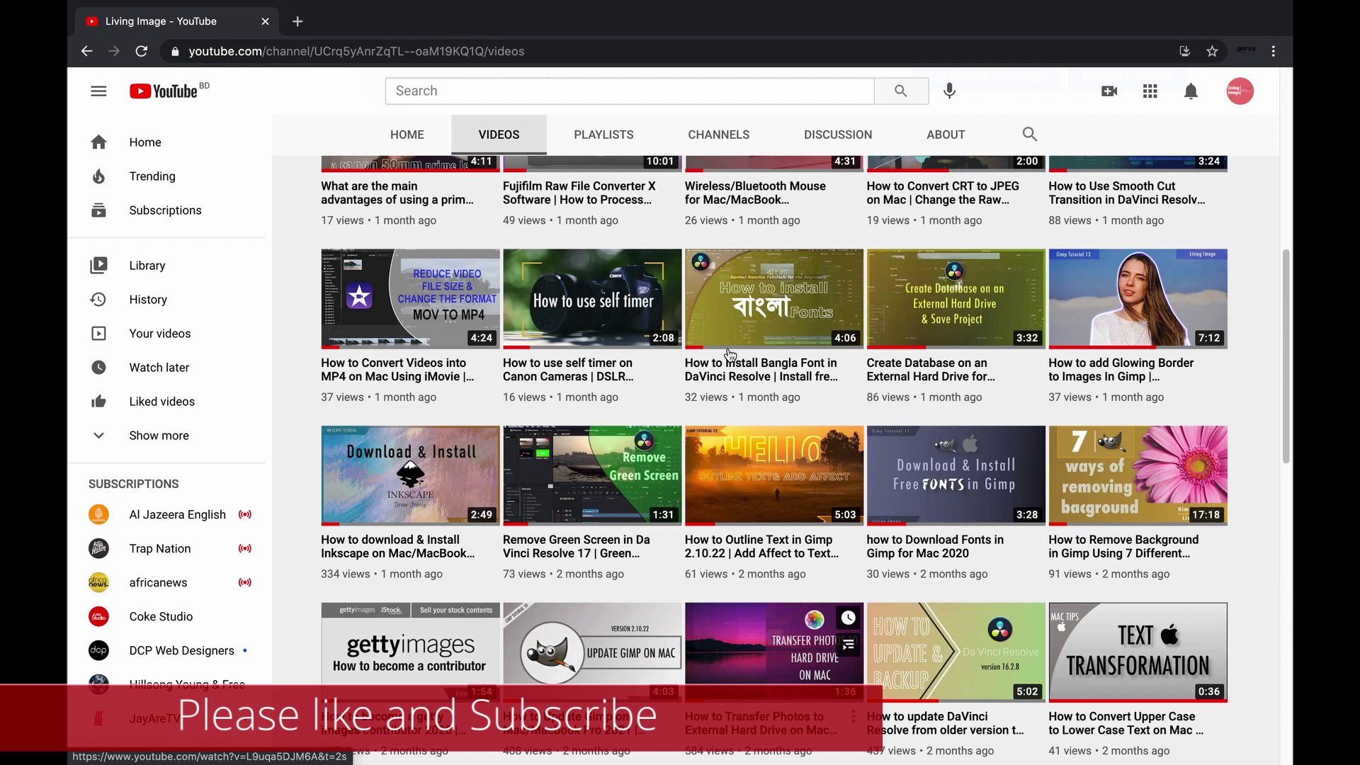
scroll(730, 354, "up", 5)
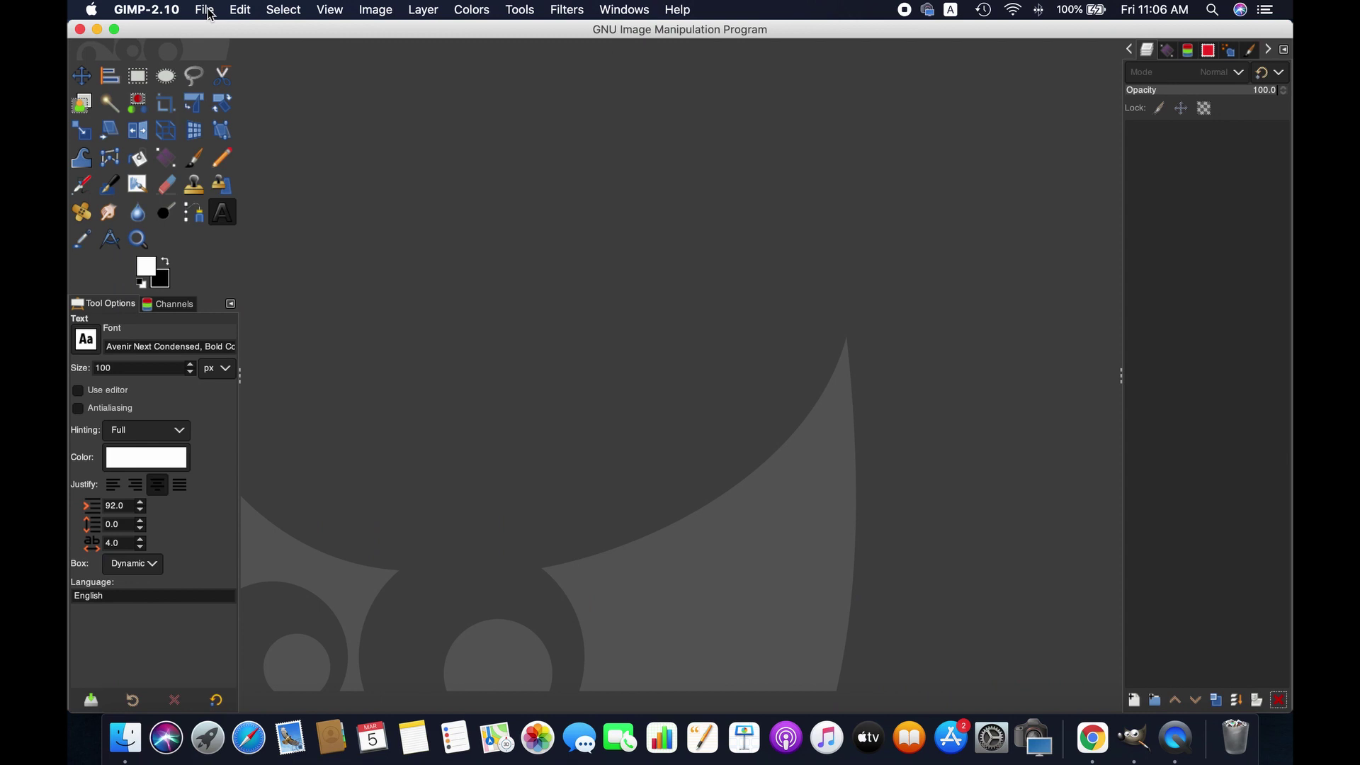
Create a new 1920x1080 image with a black background via File > New
left_click(204, 10)
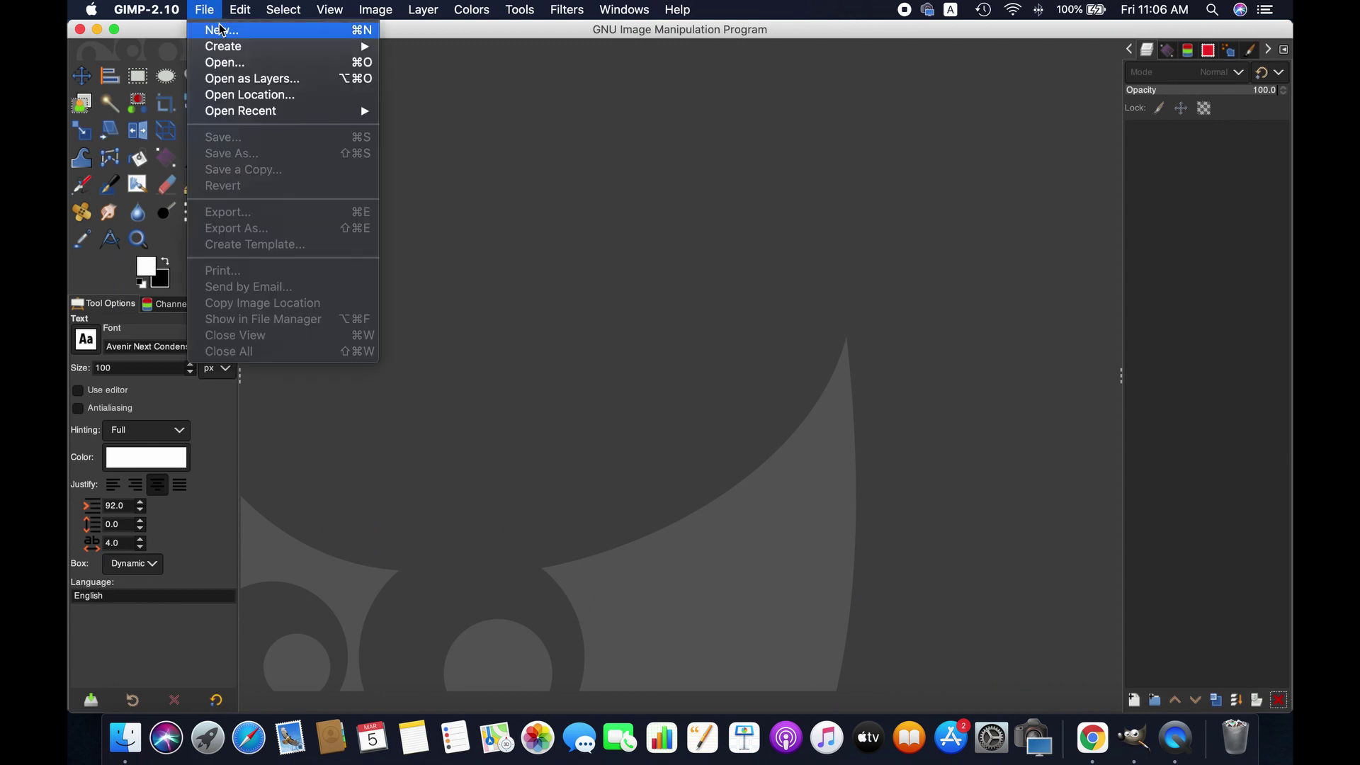
left_click(222, 30)
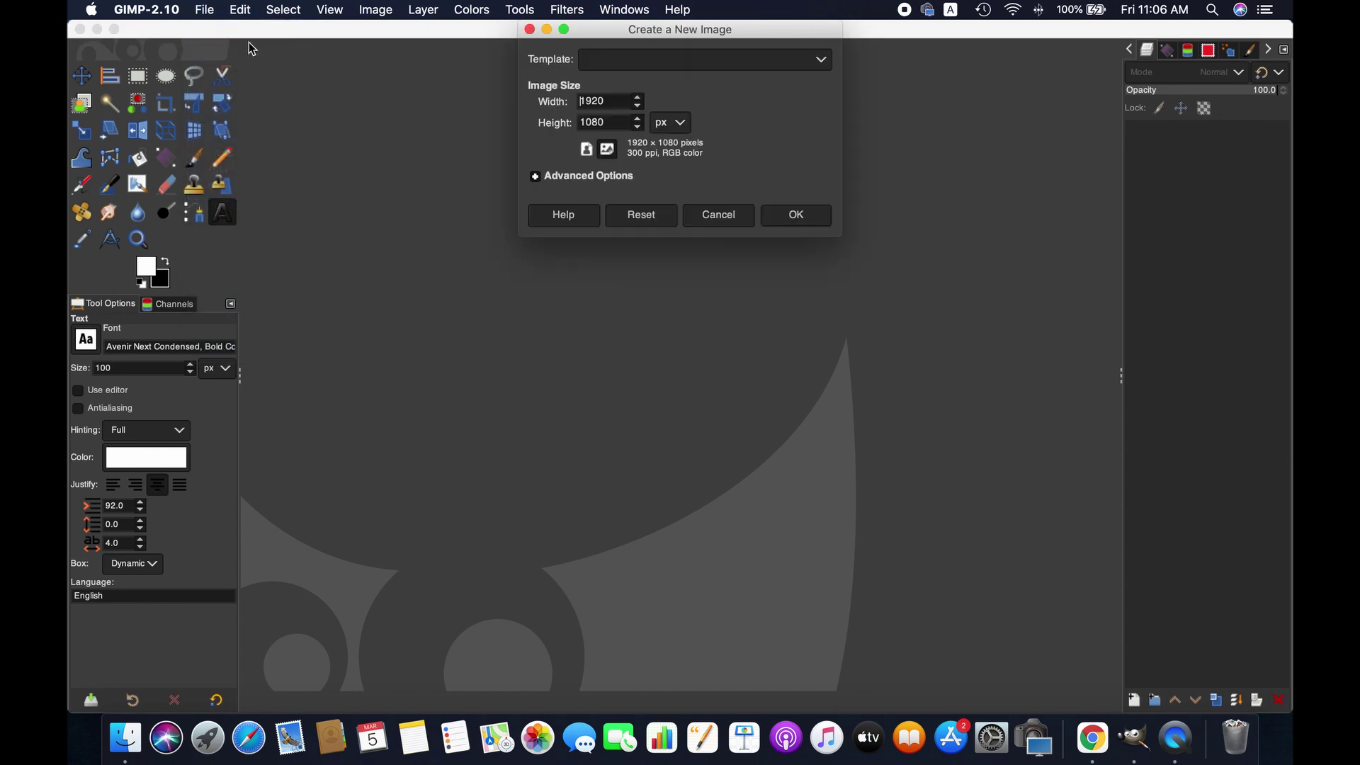
left_click(815, 219)
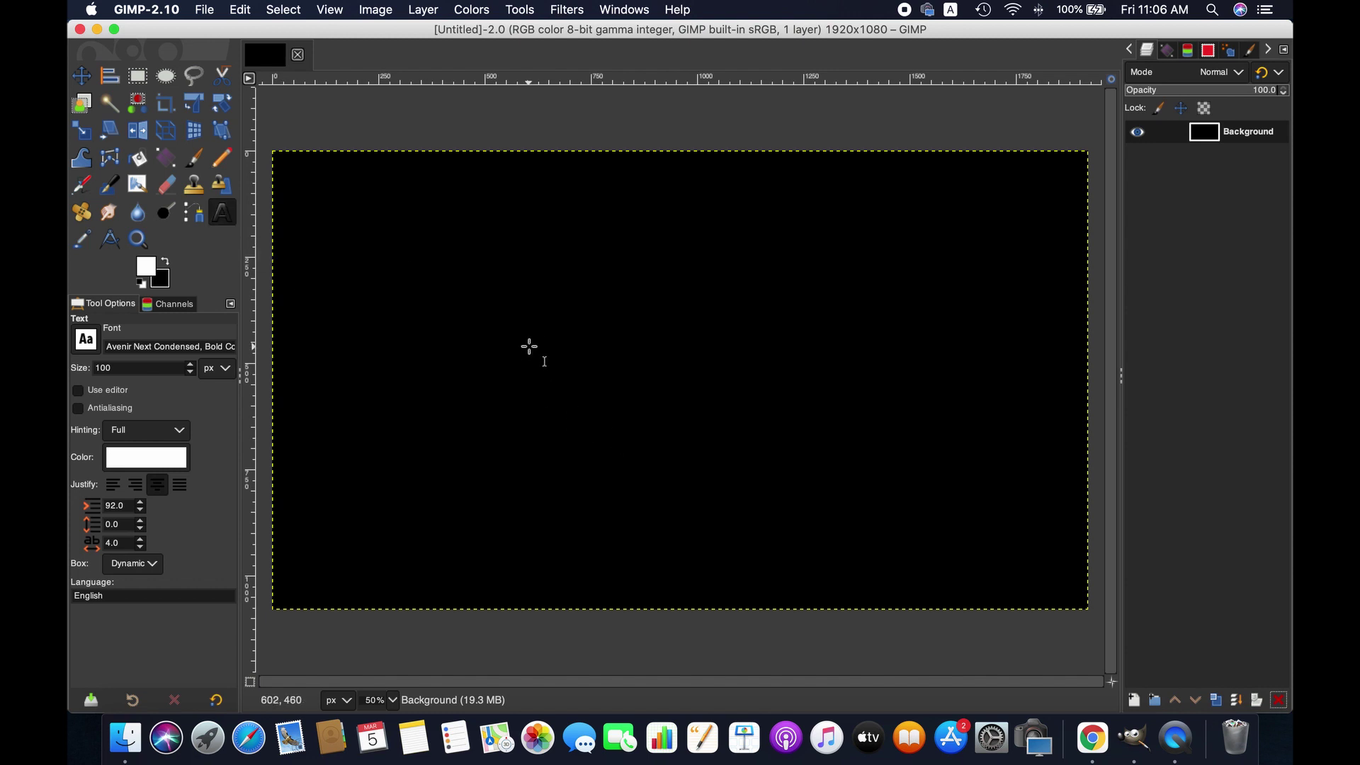
Add a text layer reading 'ALIGNMENT TOOL' in white on the black canvas
left_click(530, 342)
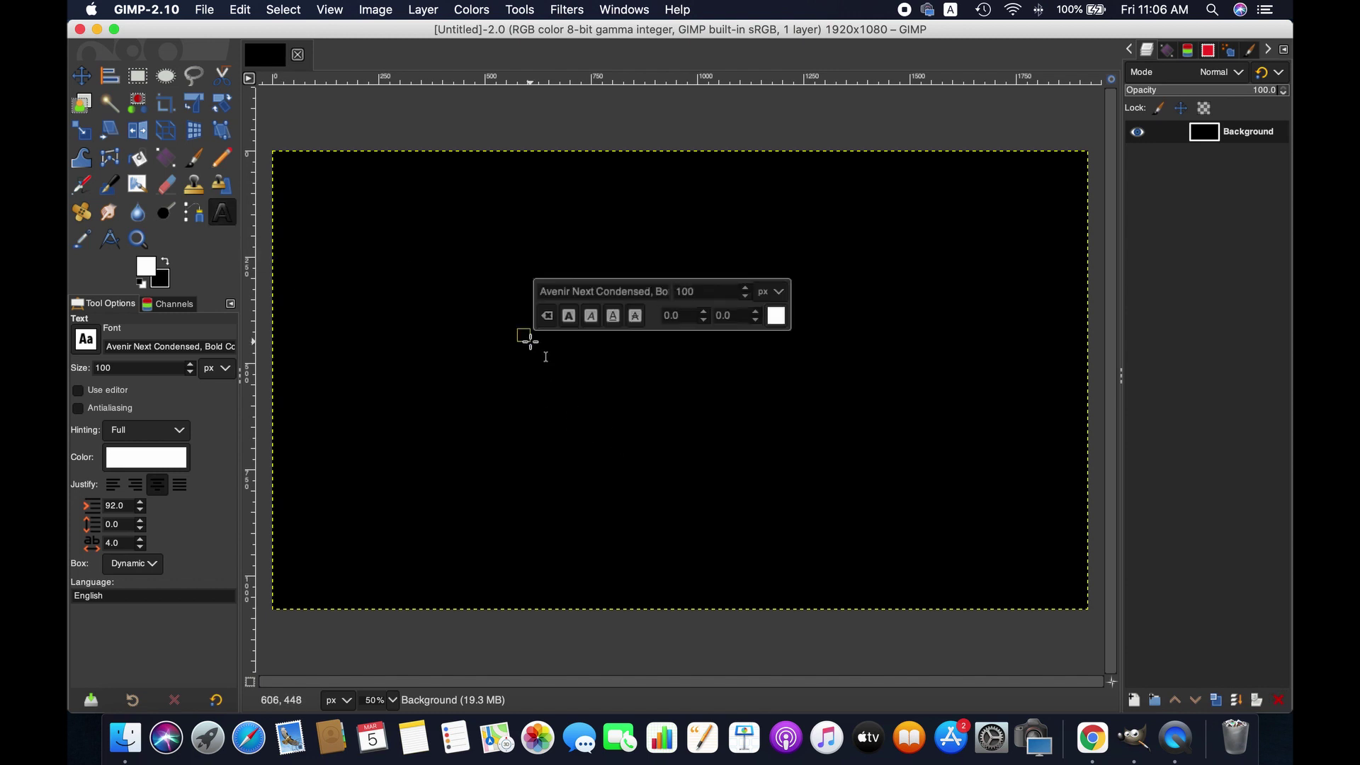
type("AL")
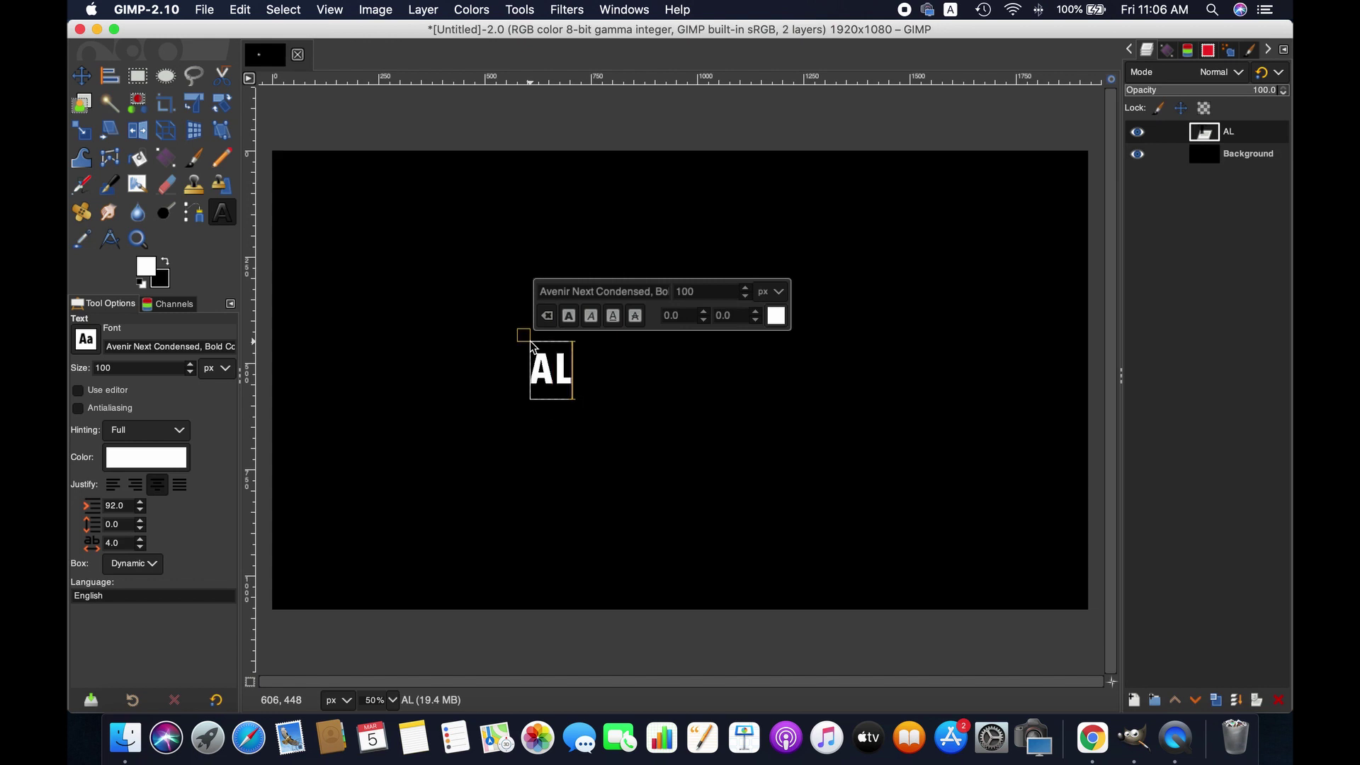
type("IGNMEN")
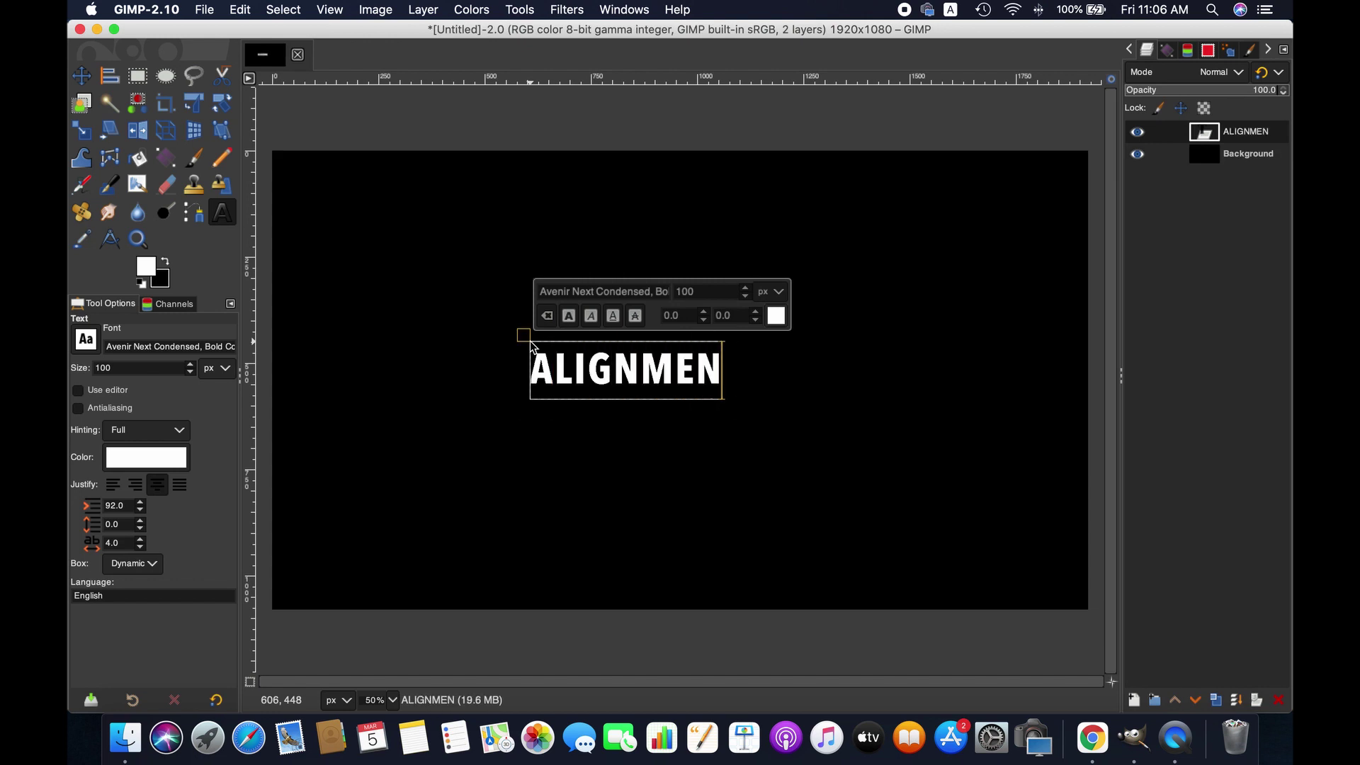
type("T TOOL")
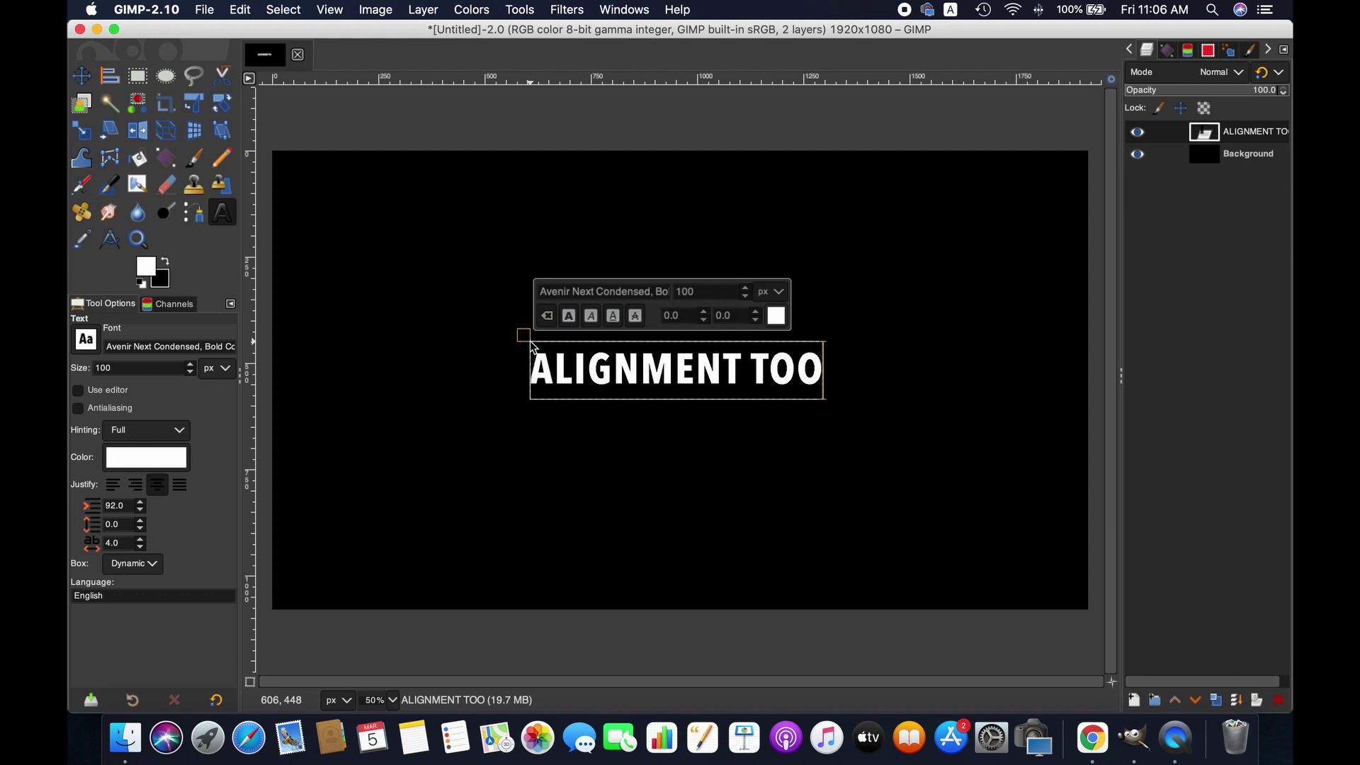
left_click(905, 207)
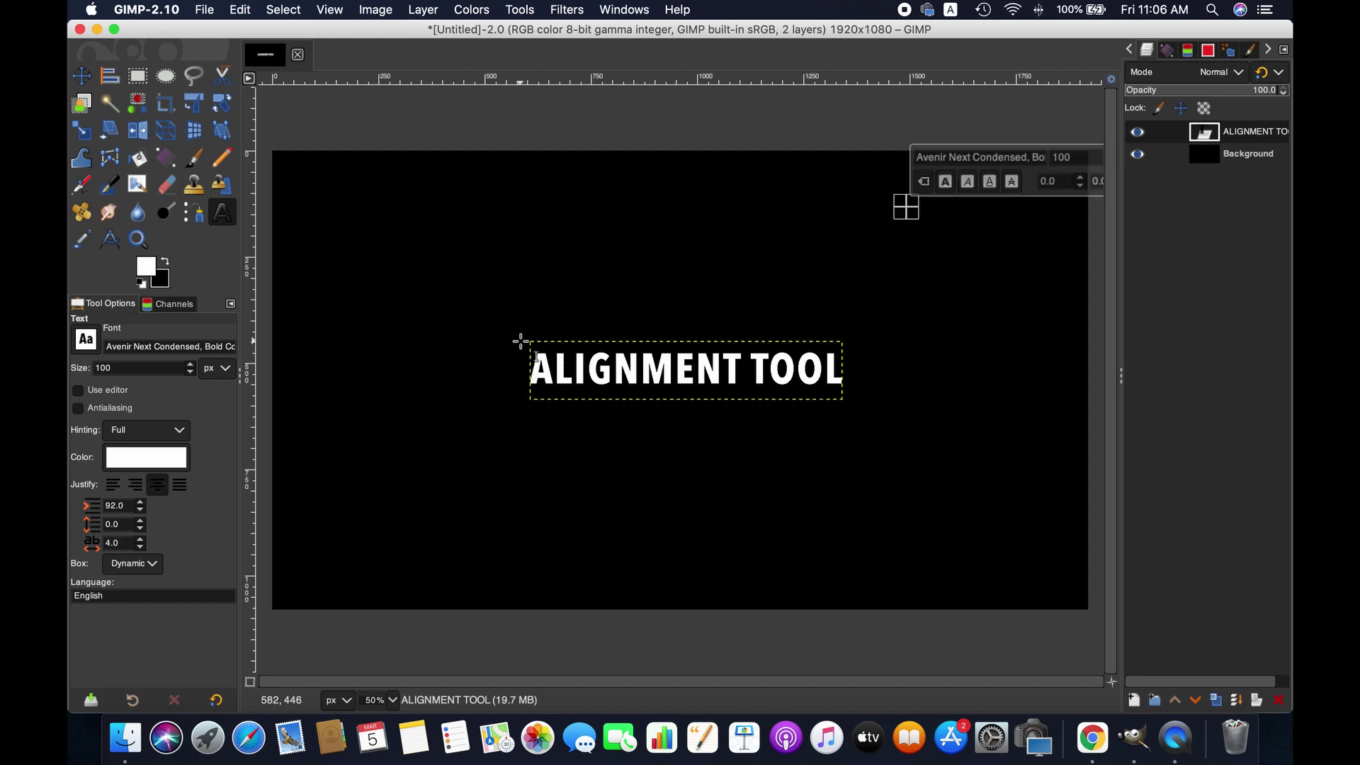
Drag the ALIGNMENT TOOL layer with the Move tool so it sits slightly left of centre
left_click(84, 79)
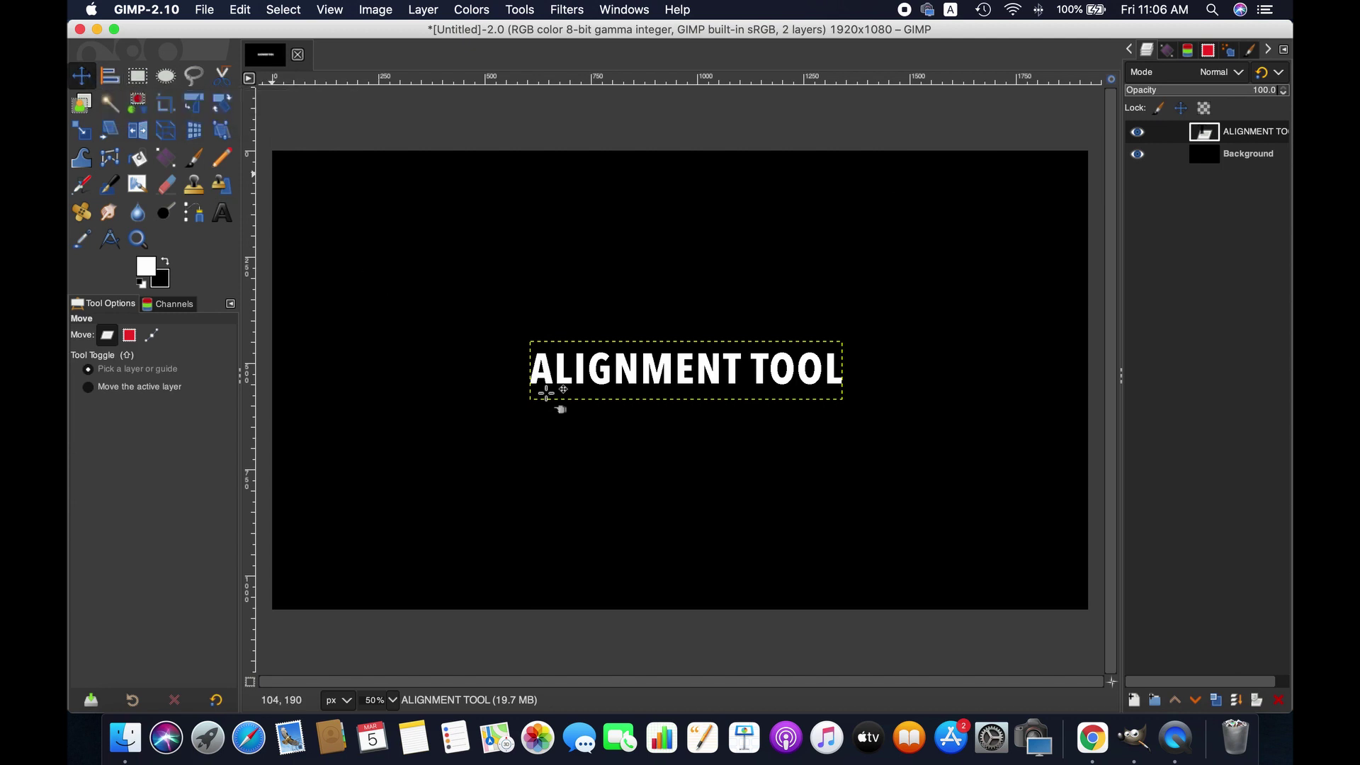
mouse_move(669, 368)
left_mouse_down()
mouse_move(584, 365)
mouse_move(666, 355)
mouse_move(655, 256)
mouse_move(642, 340)
mouse_move(703, 357)
mouse_move(676, 368)
left_mouse_up()
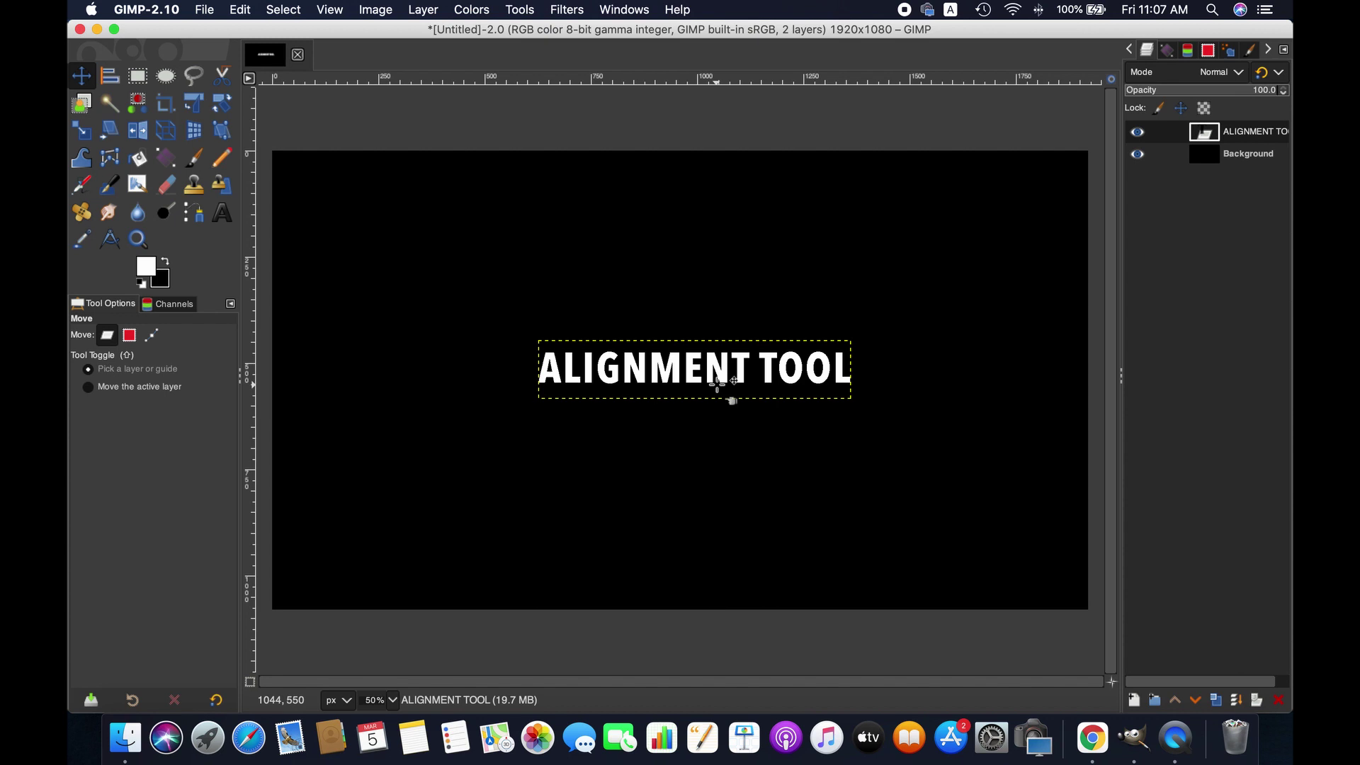
left_click(715, 384)
left_click(1270, 140)
left_click_drag(728, 357, 670, 375)
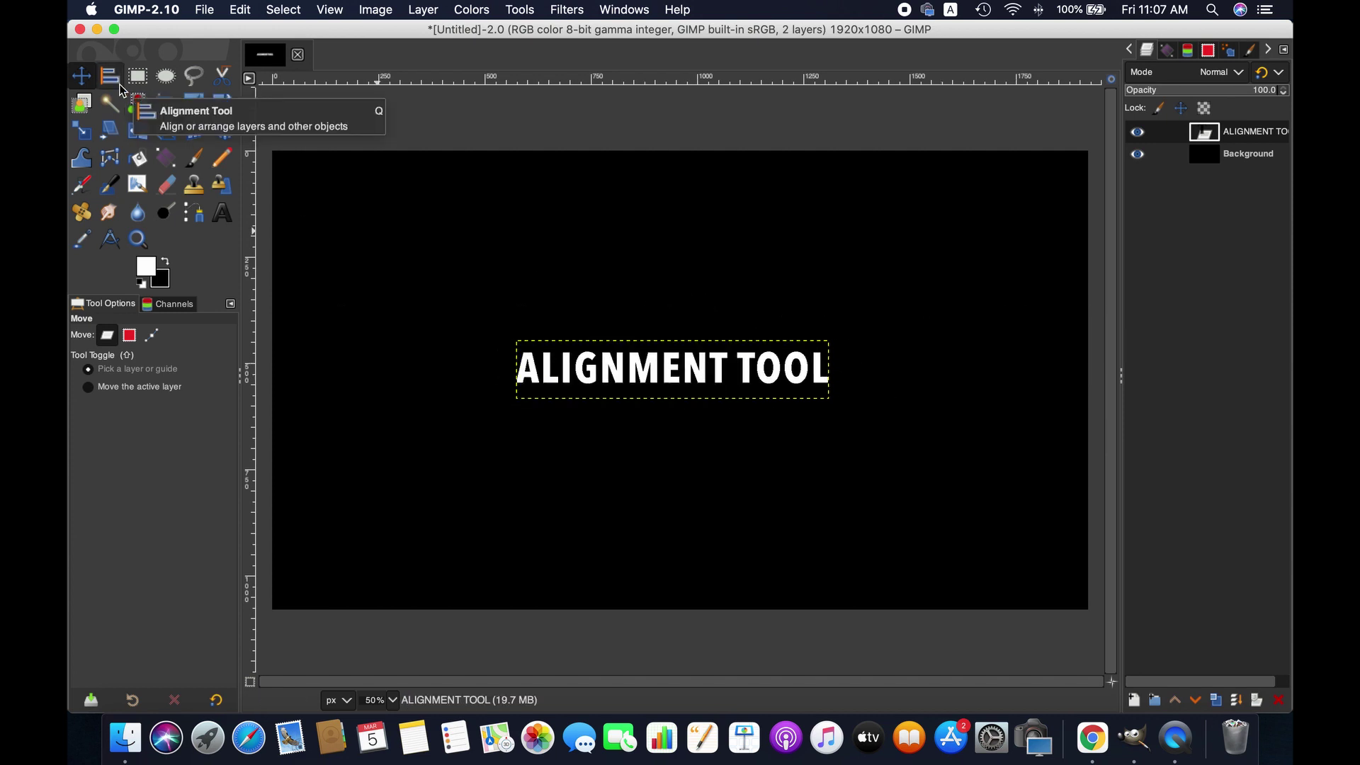
Activate the Alignment tool and keep Relative to set to Image
left_click(121, 89)
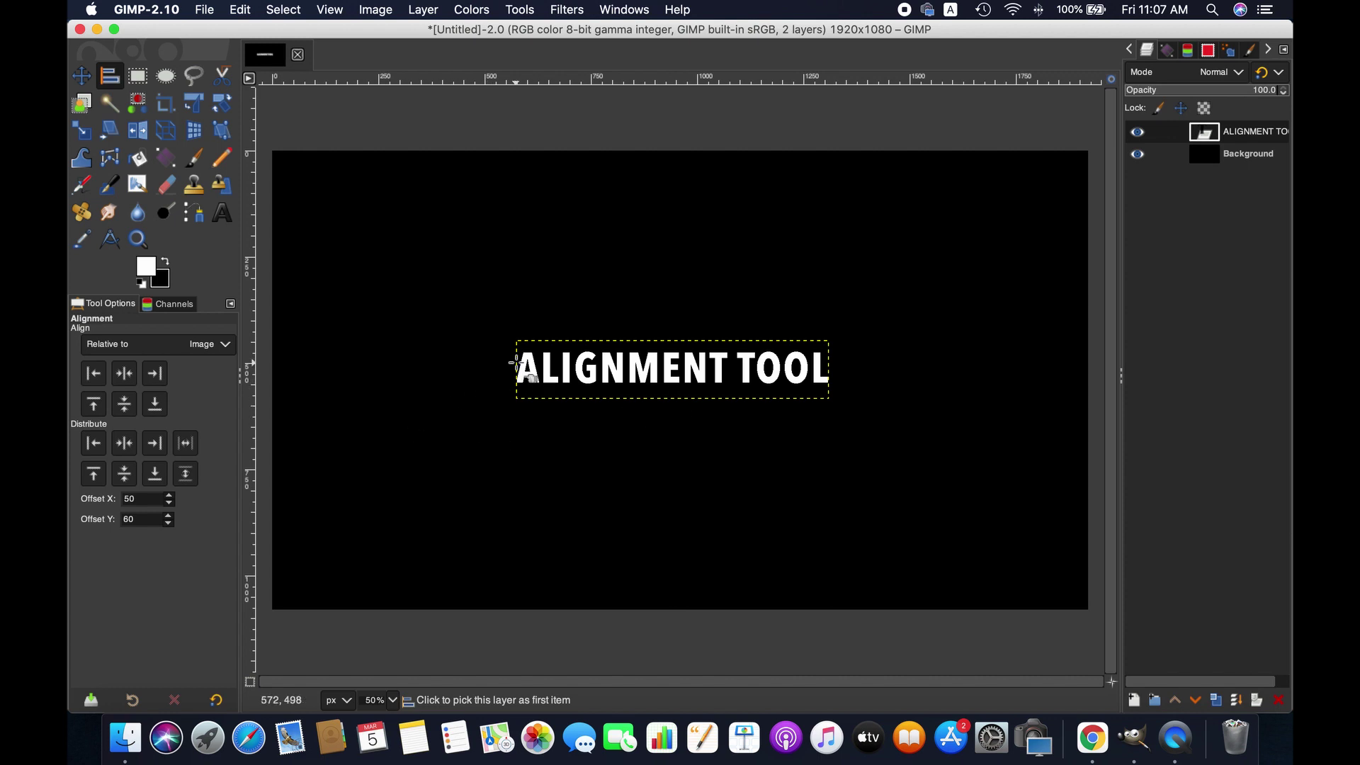
left_click(227, 345)
left_click(227, 346)
left_click(227, 345)
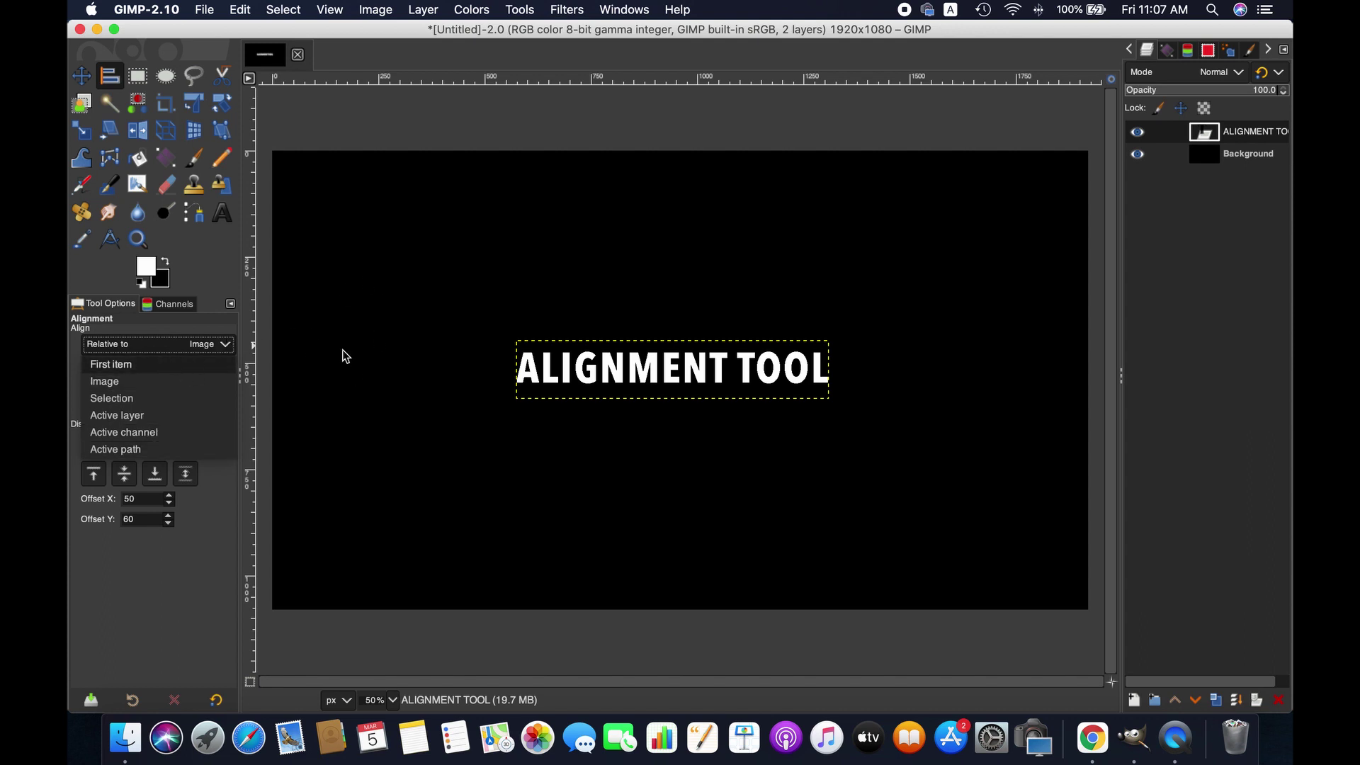
left_click(229, 346)
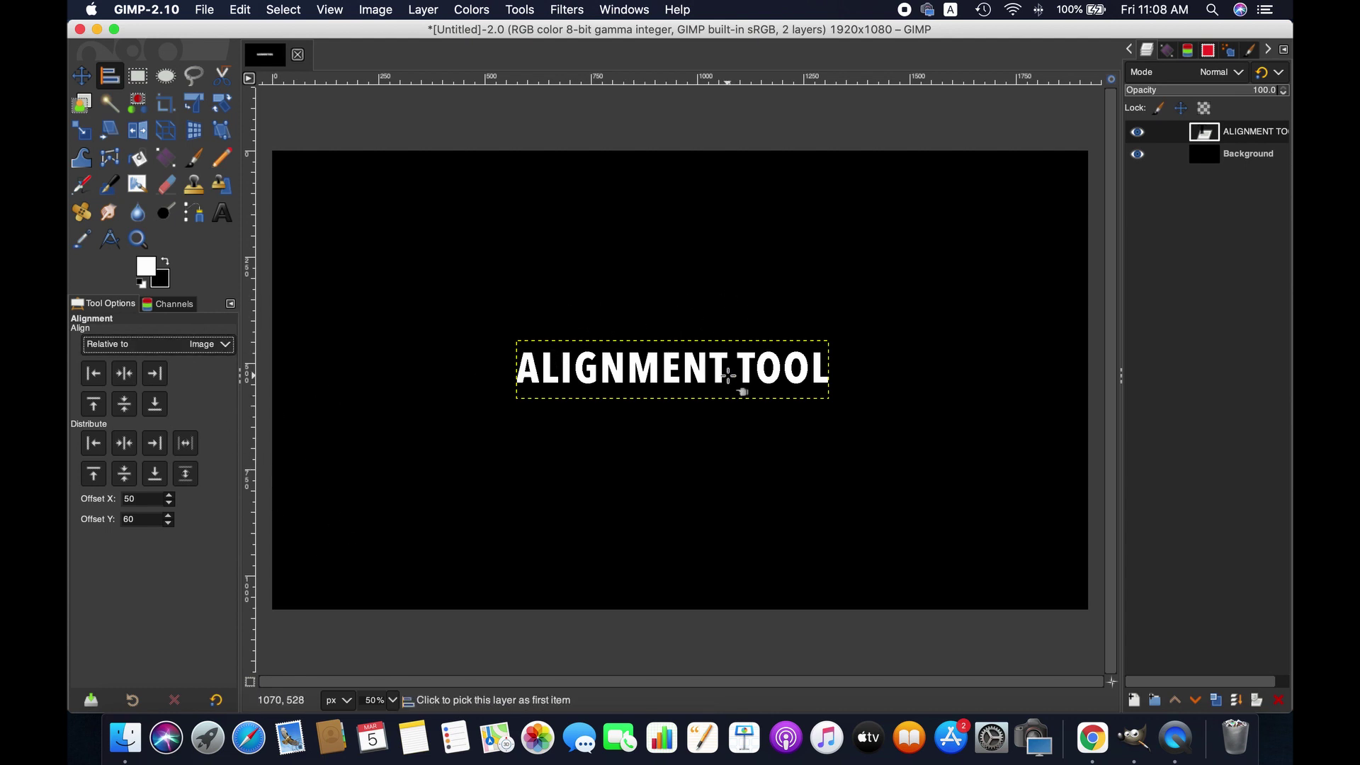
Pick the ALIGNMENT TOOL title as the alignment target and centre it vertically
left_click(1247, 150)
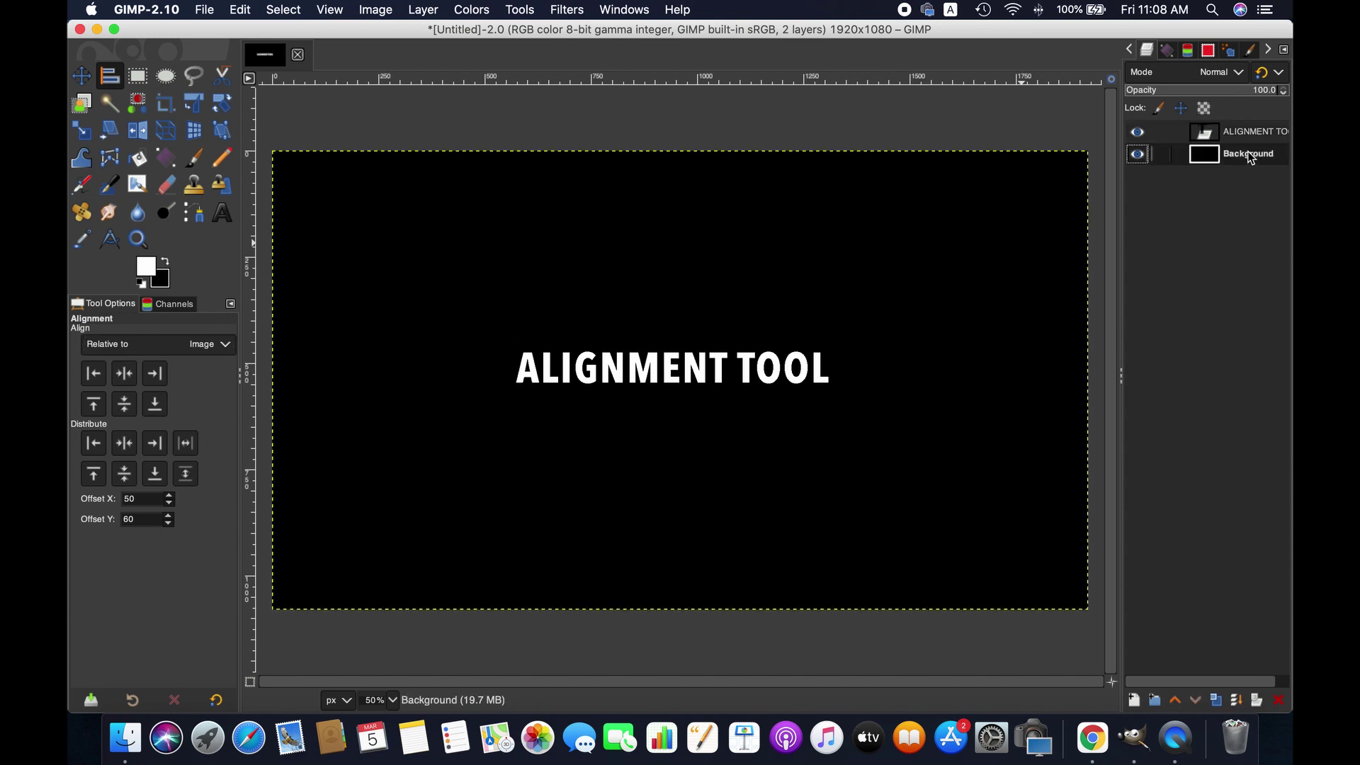
left_click(614, 367)
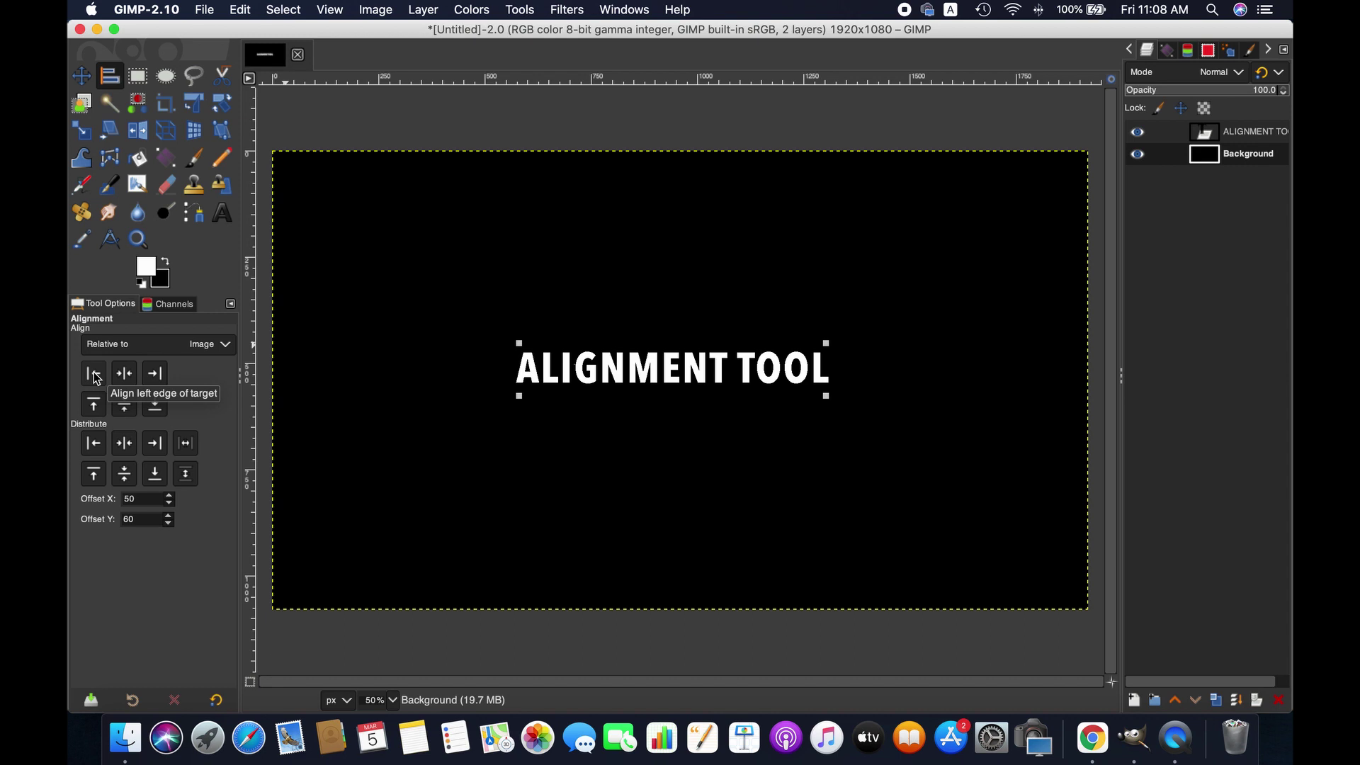
left_click(124, 374)
left_click(124, 404)
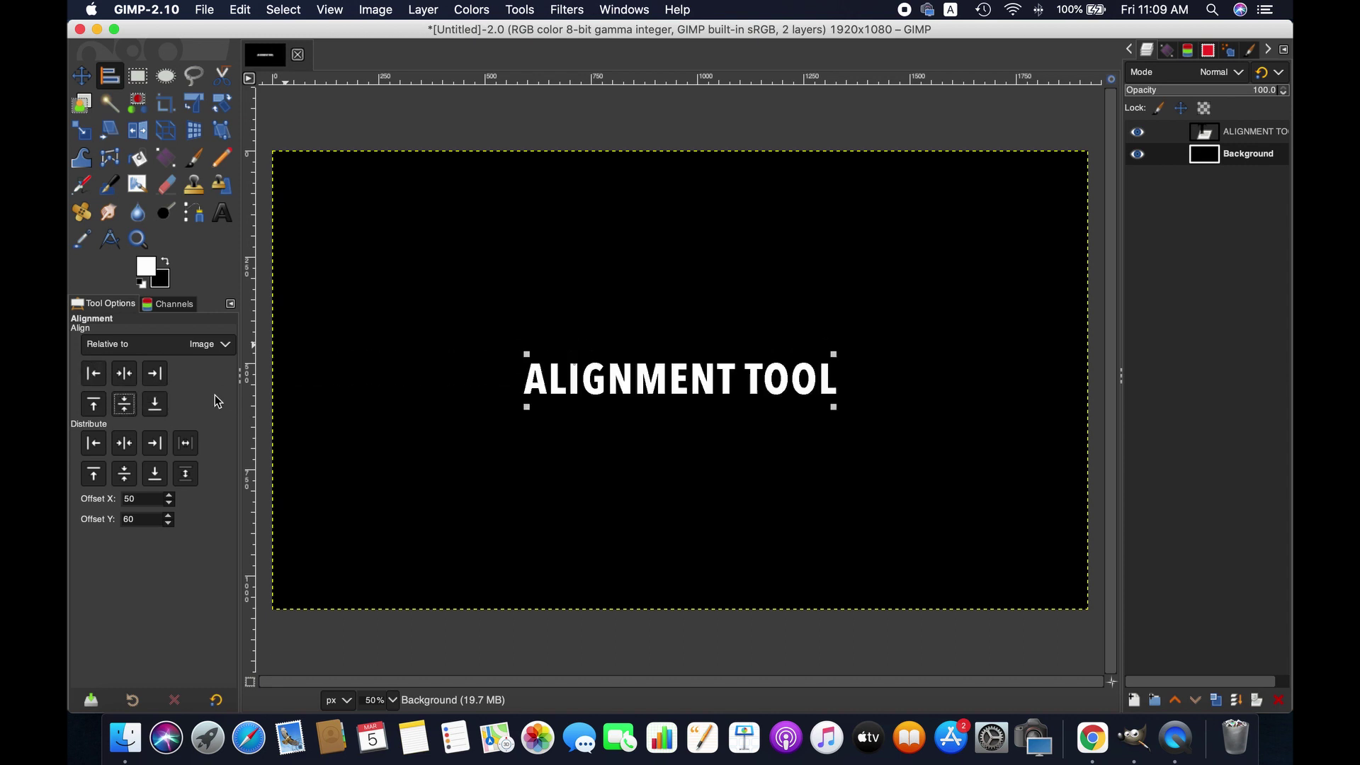
Test left, right, top and bottom alignment, finishing with the title centred both ways
left_click(96, 373)
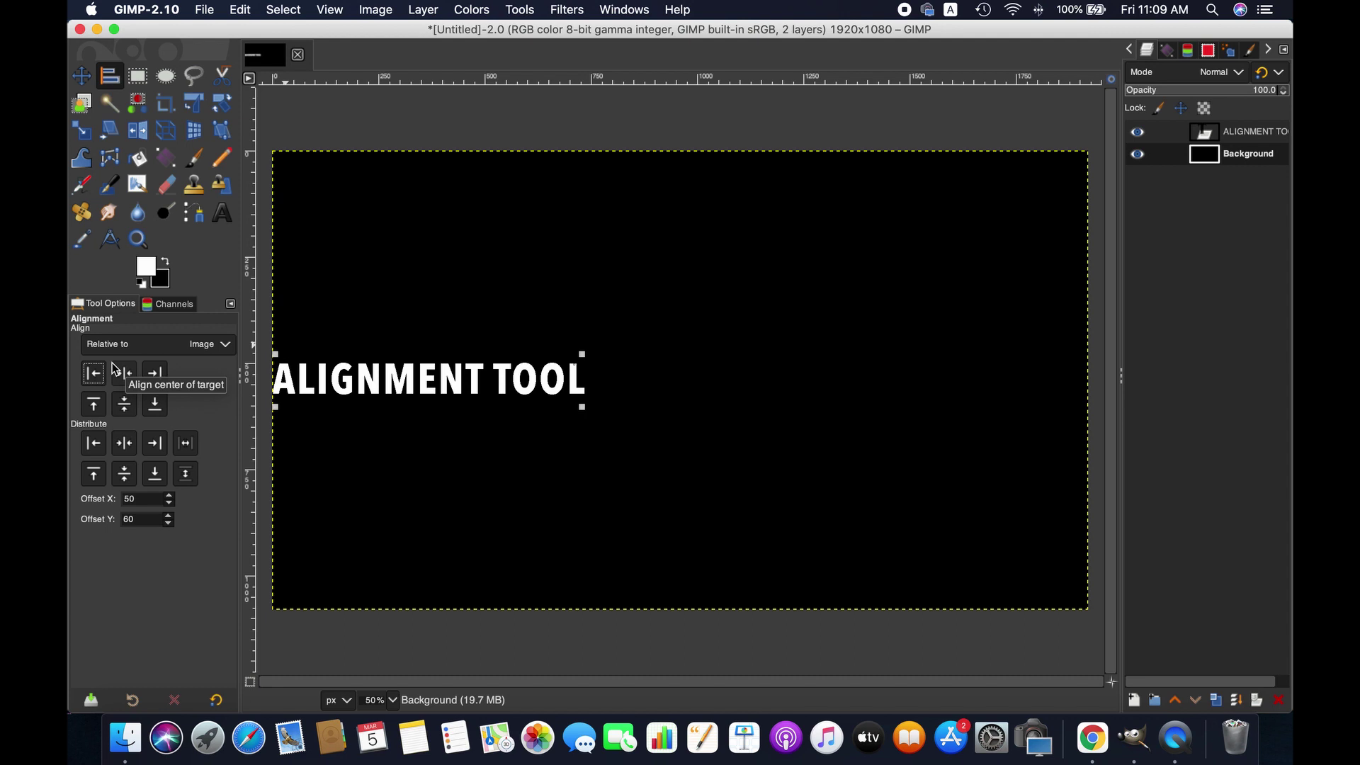
left_click(123, 374)
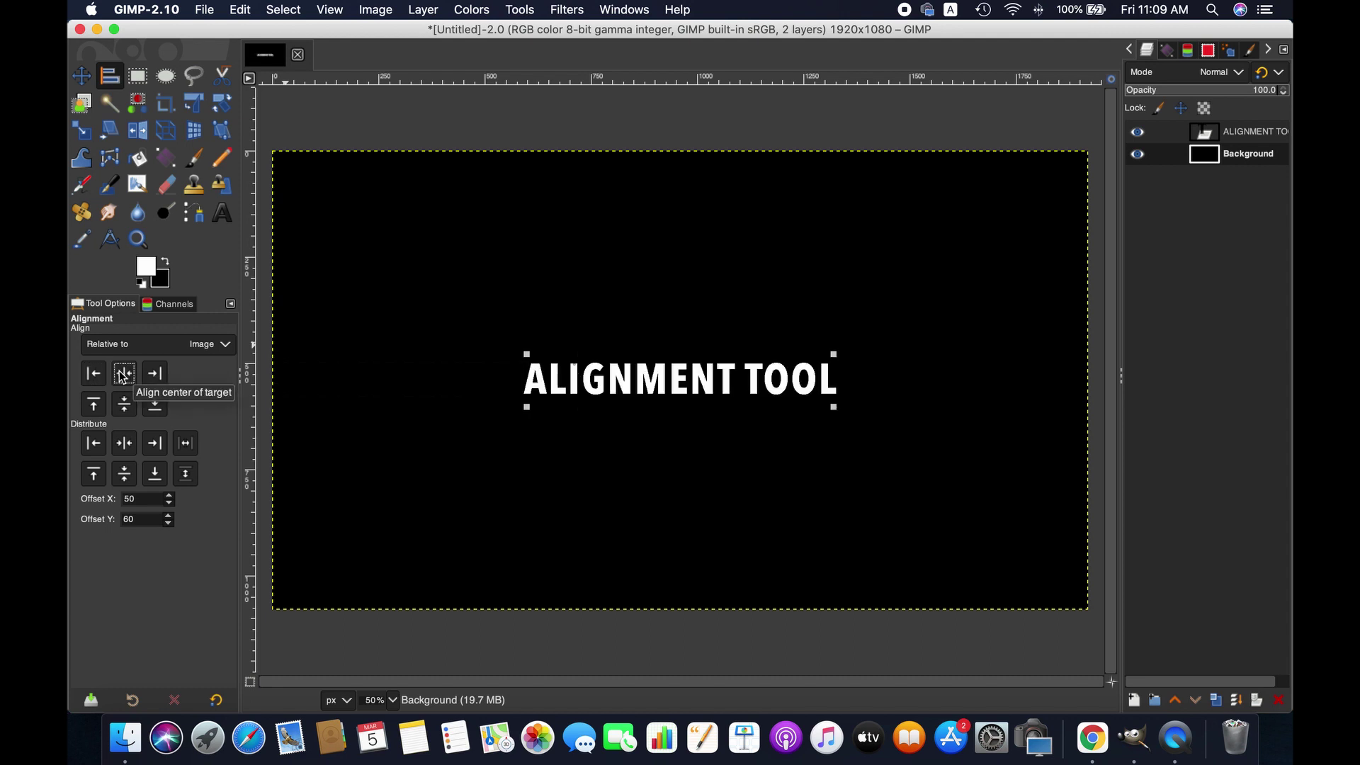
left_click(160, 374)
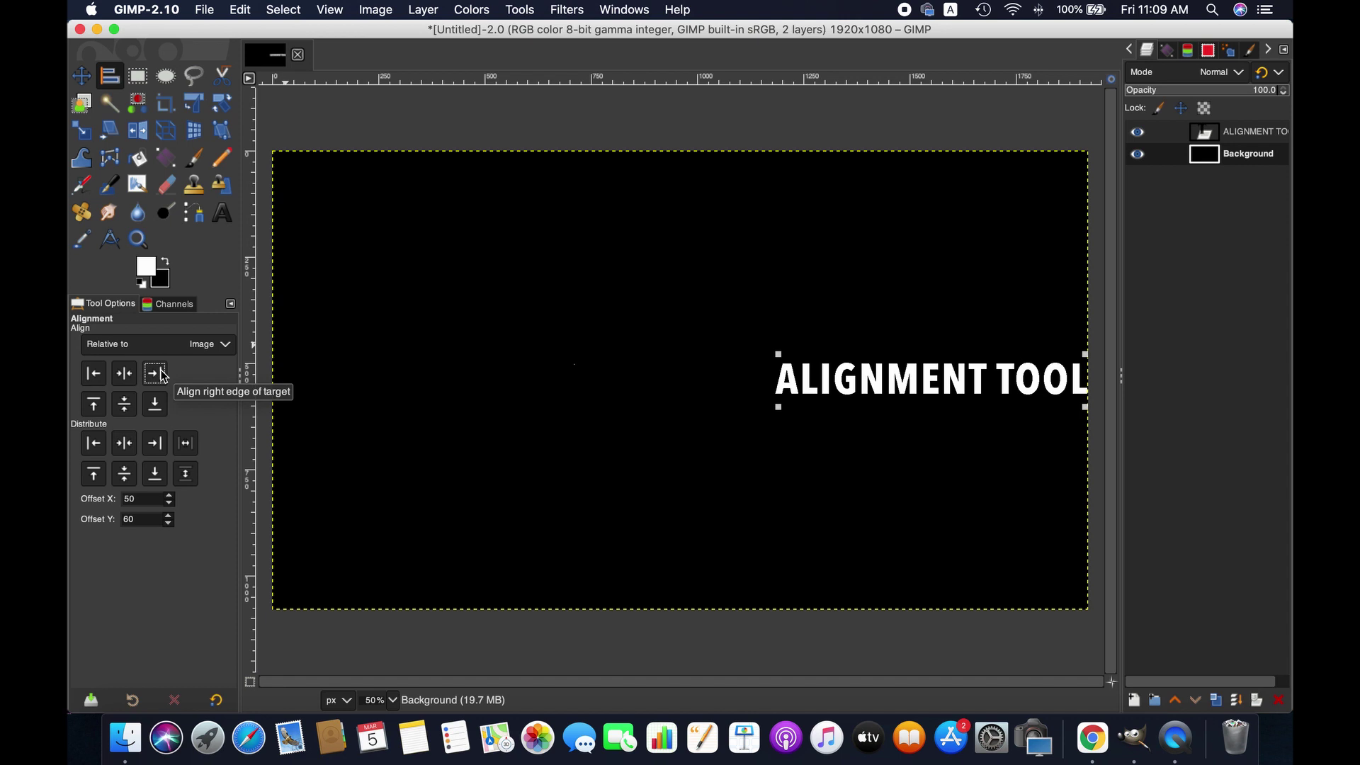
left_click(98, 404)
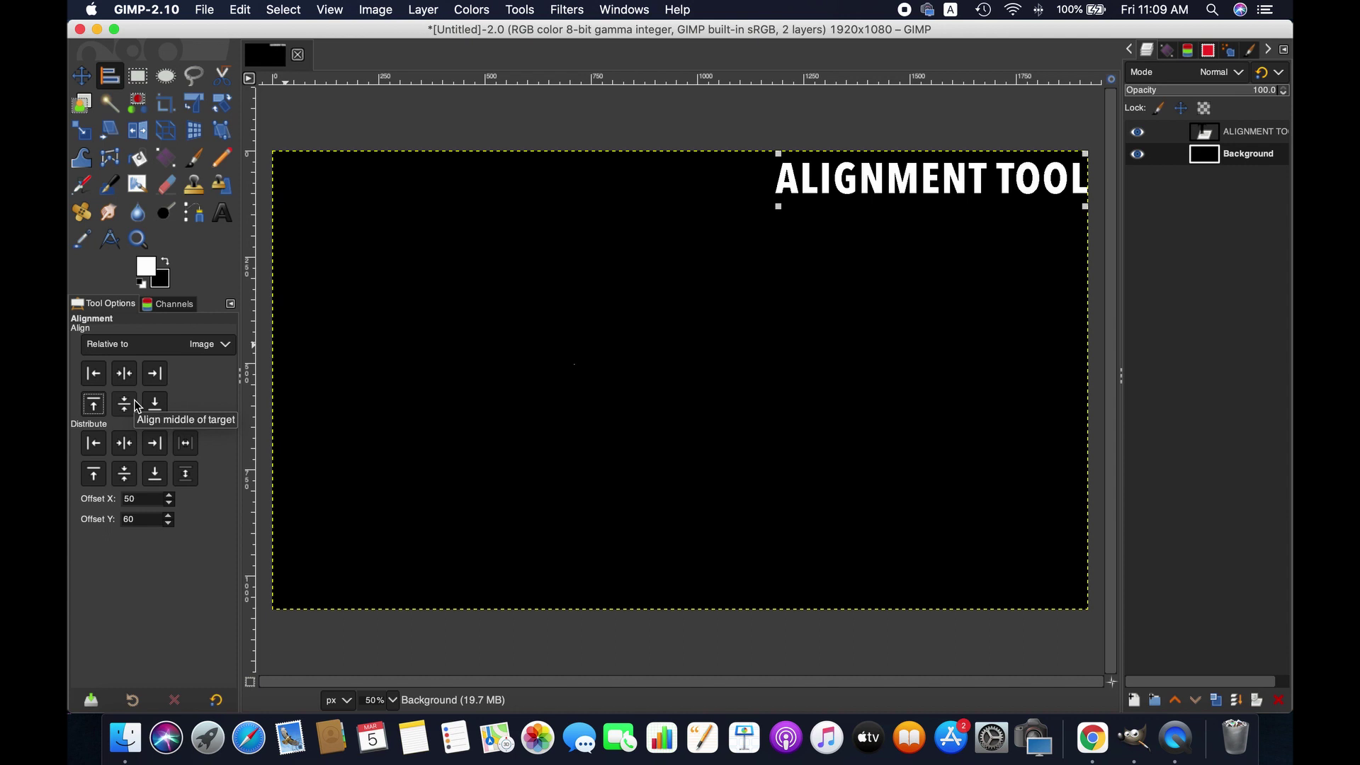
left_click(125, 404)
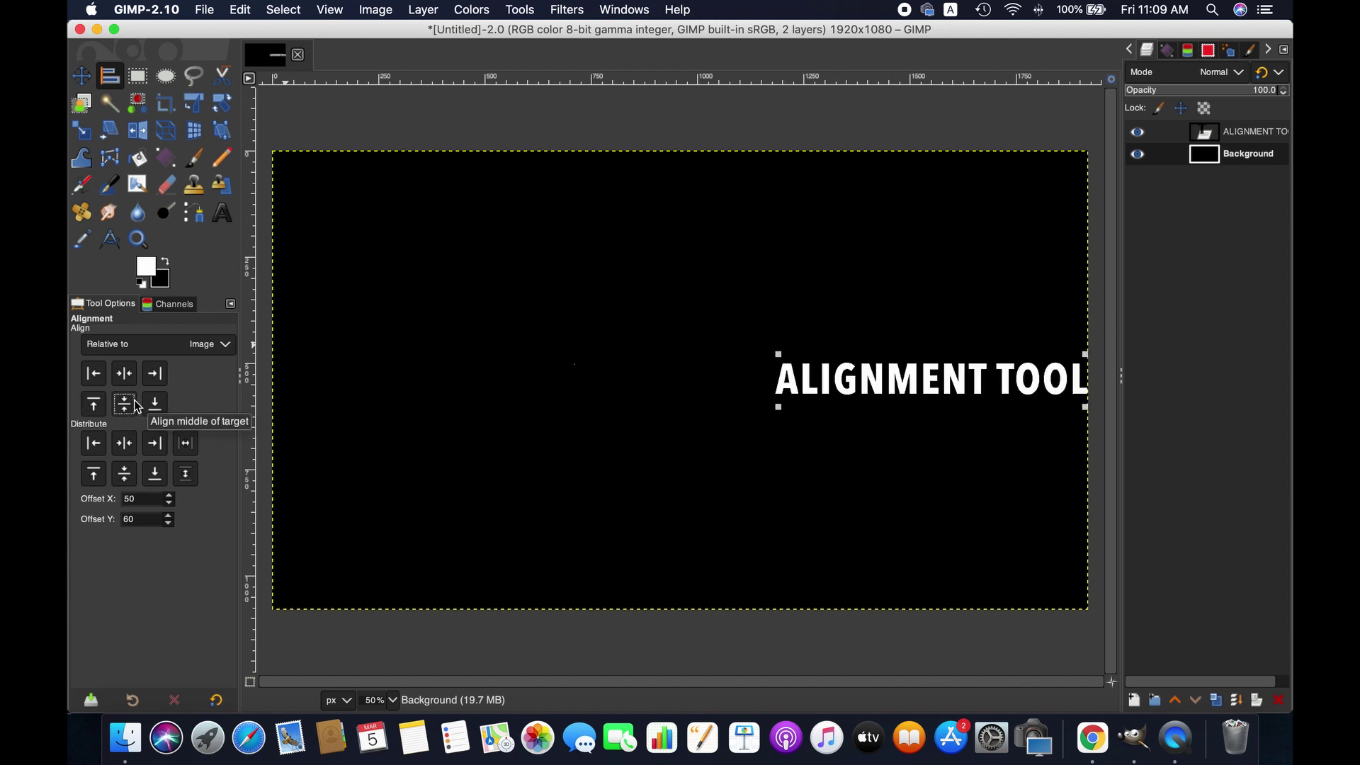
left_click(155, 404)
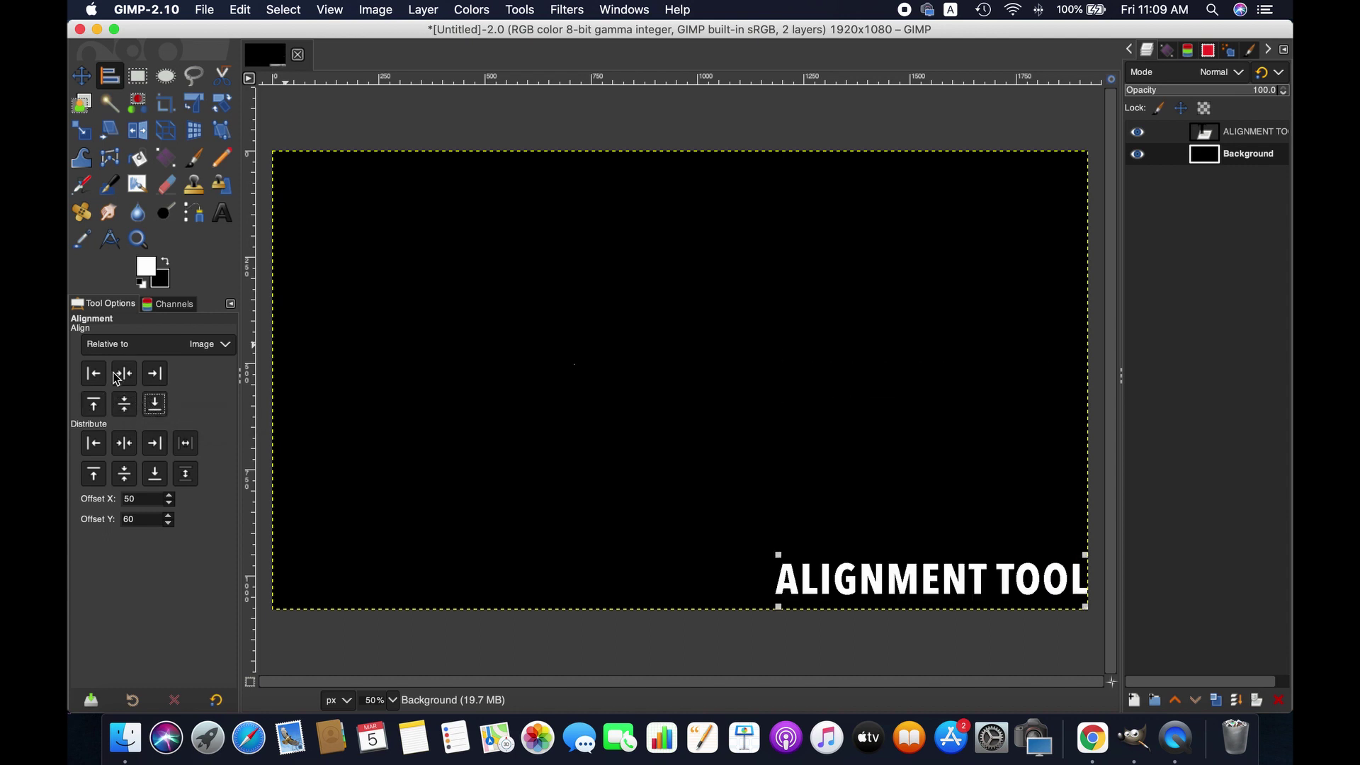
left_click(119, 376)
left_click(124, 404)
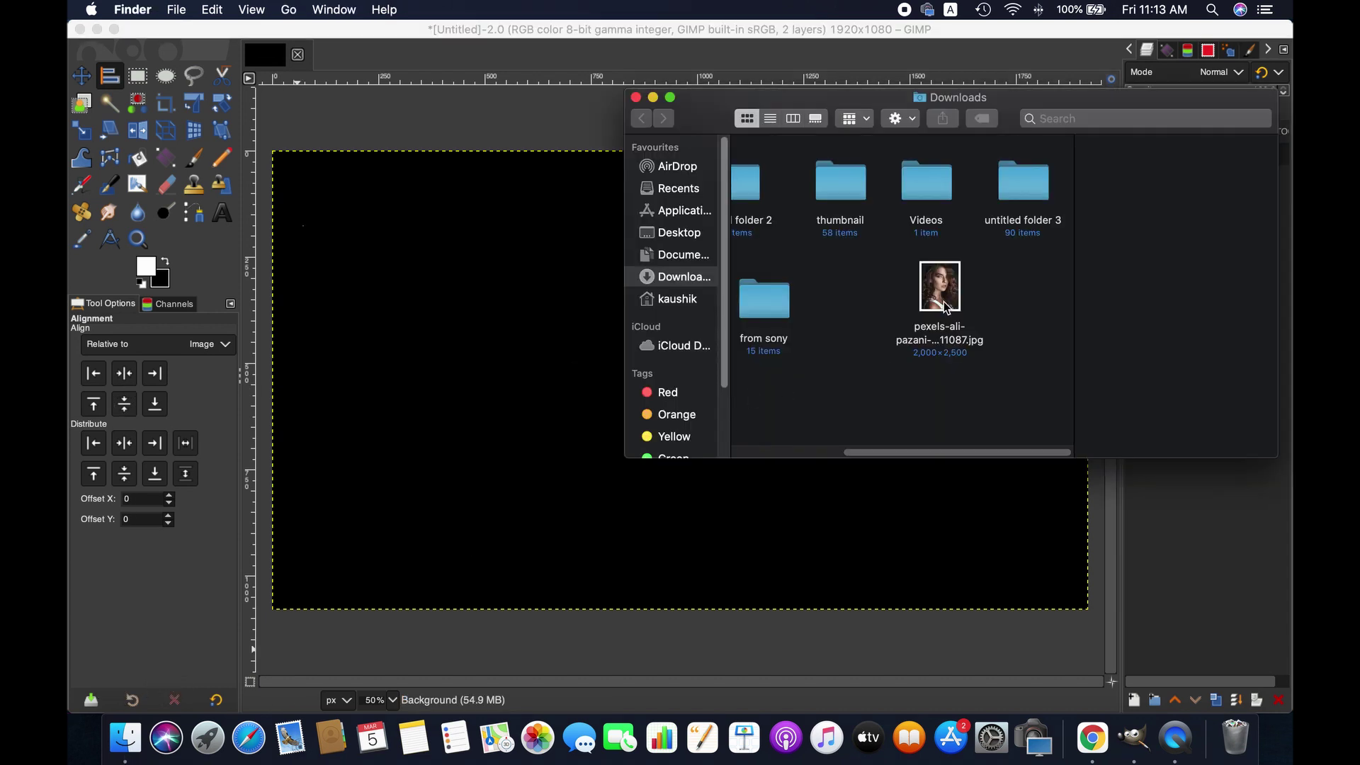
Drop the portrait JPG in as a layer, keep its colour profile, and zoom to 12.5%
left_click_drag(940, 287, 516, 416)
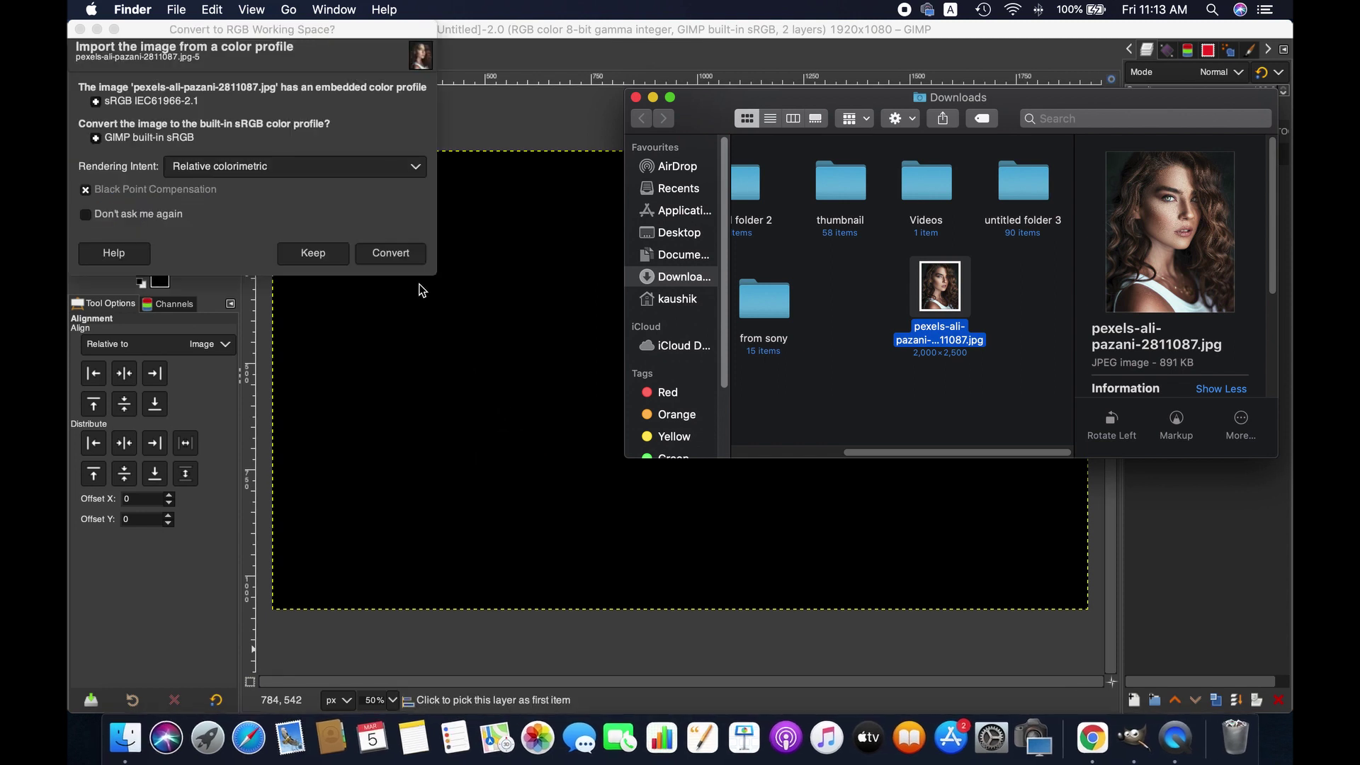
left_click(314, 253)
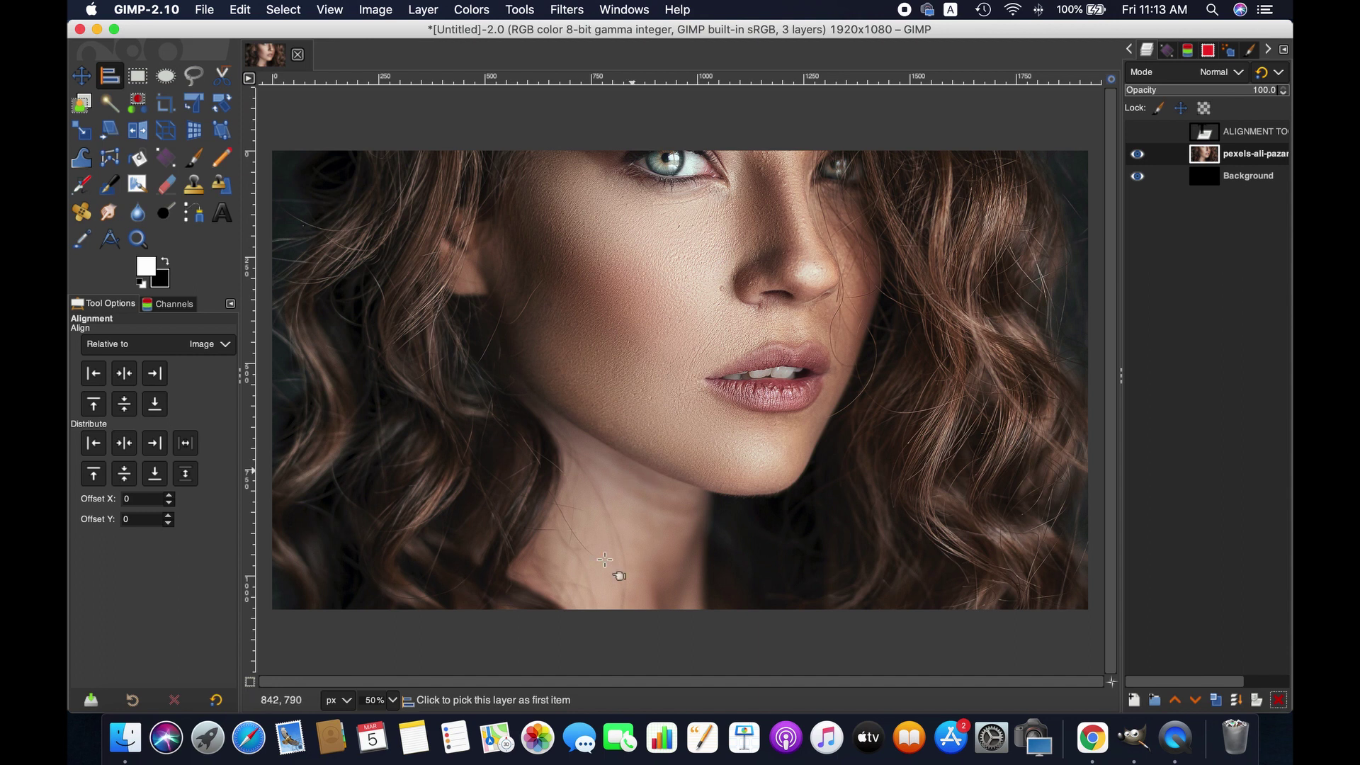
left_click(392, 700)
left_click(376, 691)
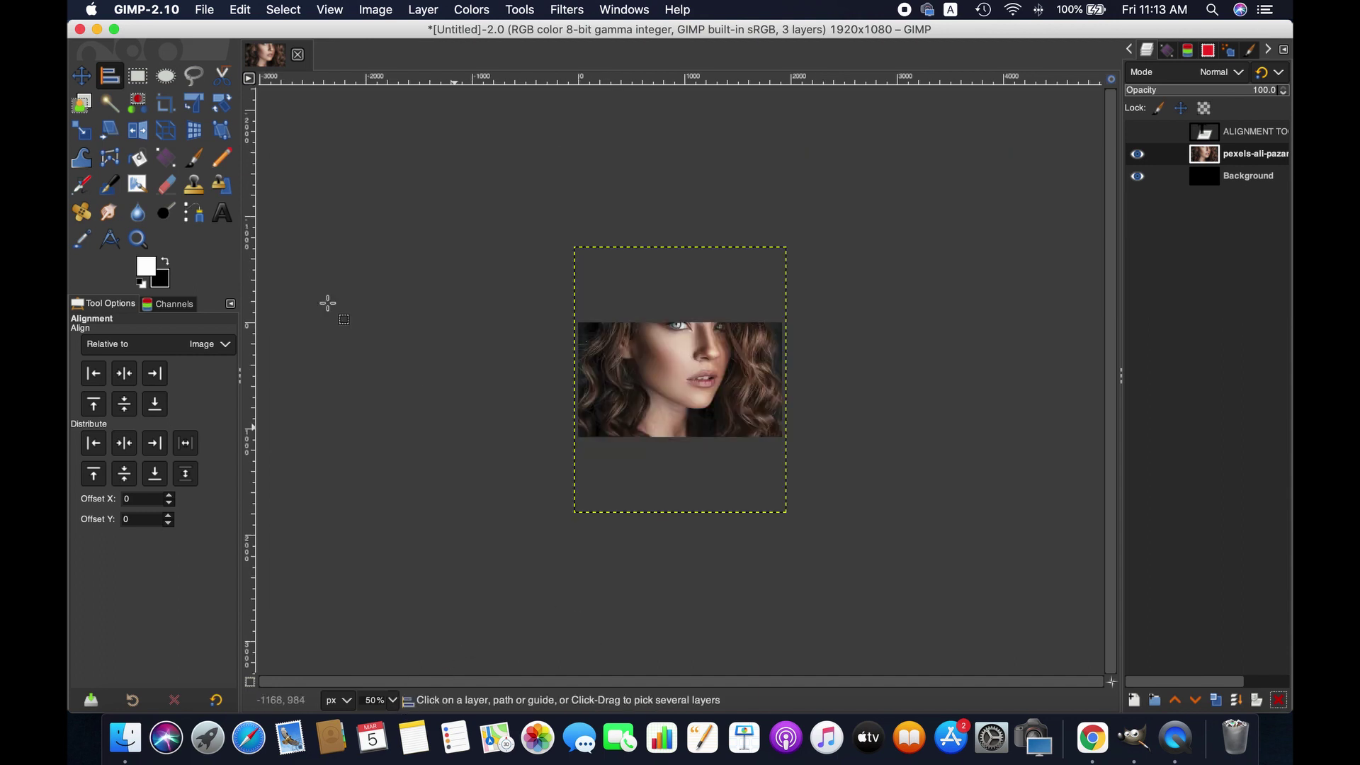
Scale the photo layer down to 334 × 417 pixels
left_click(83, 131)
left_click(772, 439)
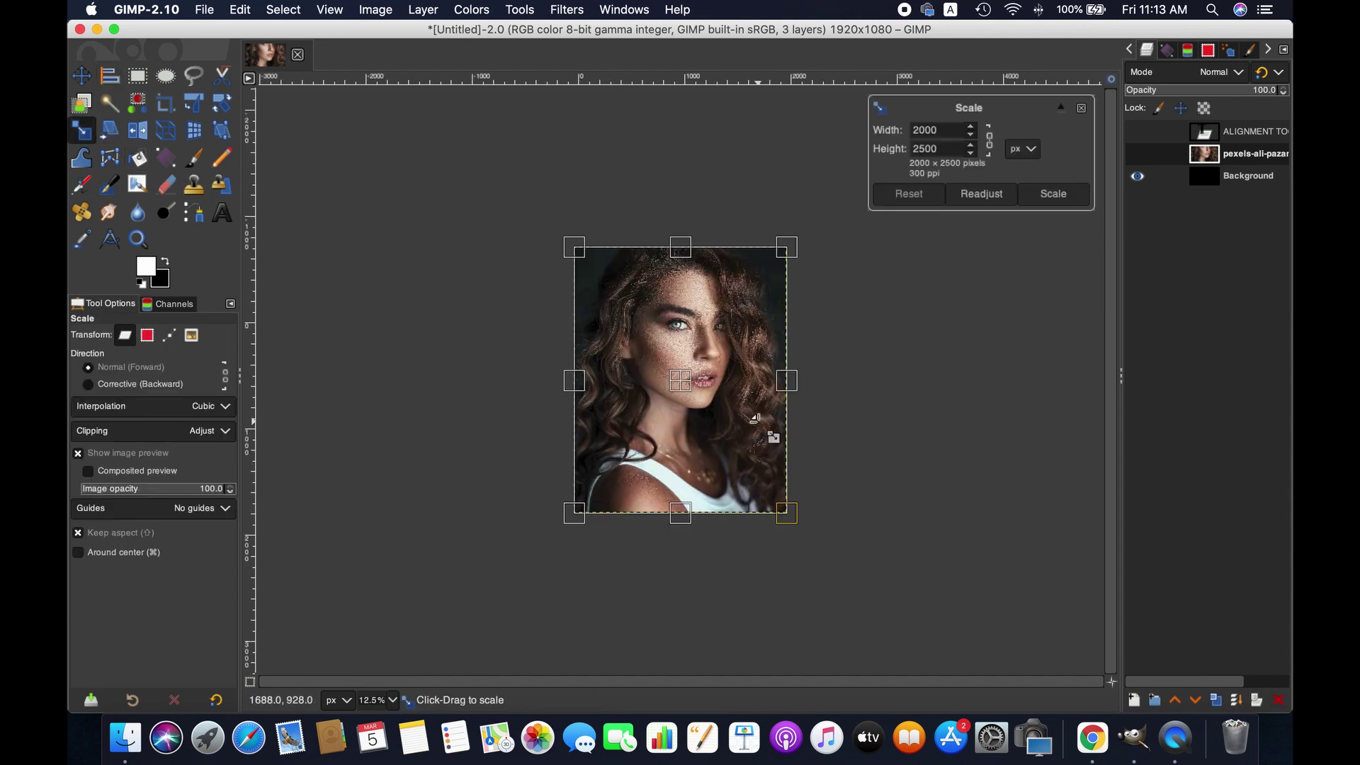
left_click_drag(782, 513, 611, 292)
left_click(1056, 198)
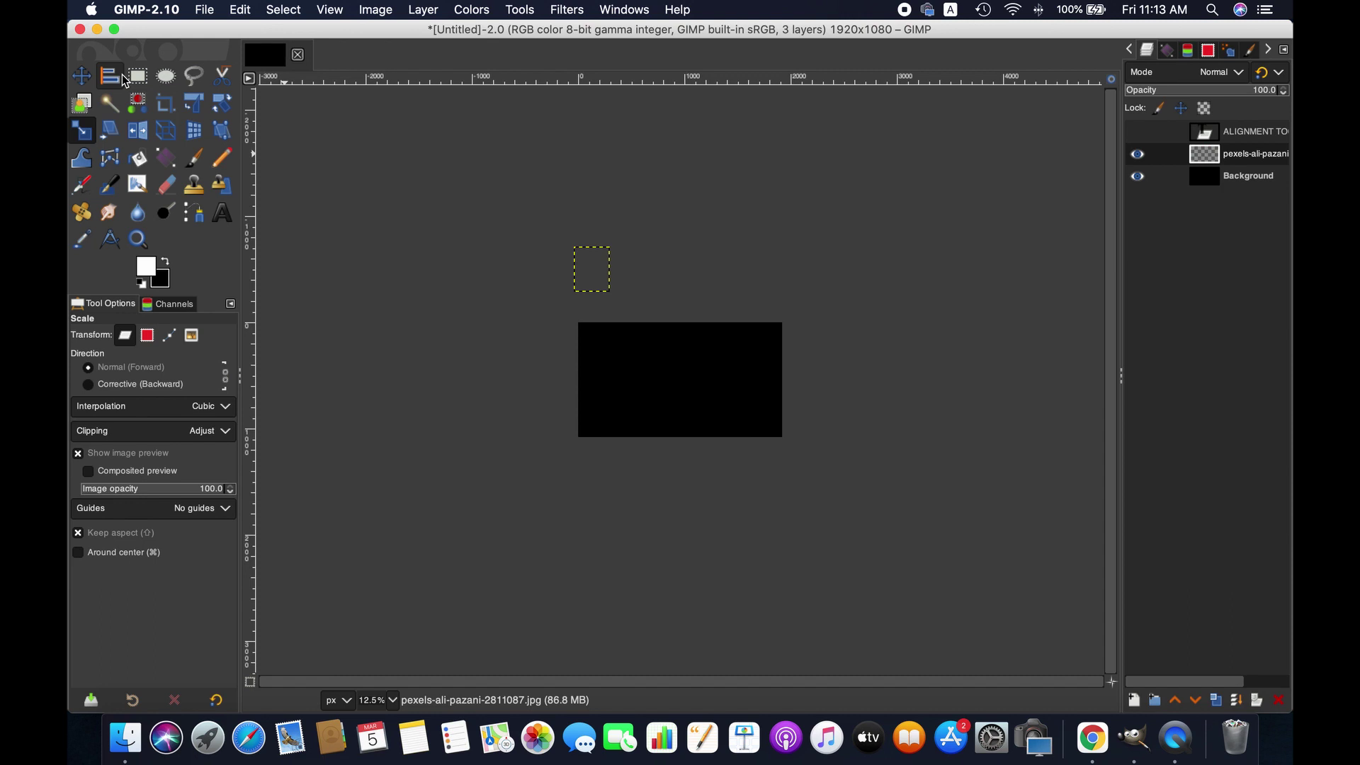
Move the small portrait onto the black canvas and zoom the view to 50%
left_click(81, 75)
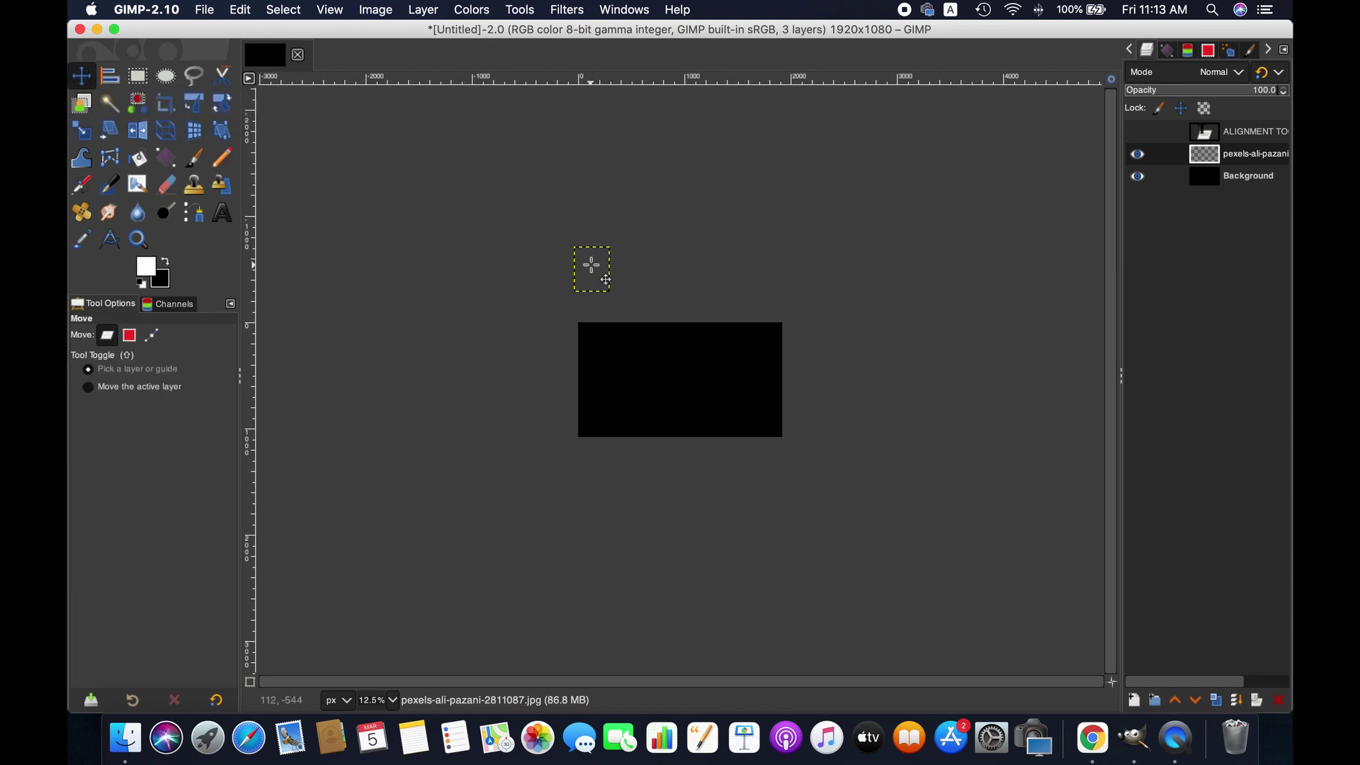
left_click_drag(592, 265, 626, 387)
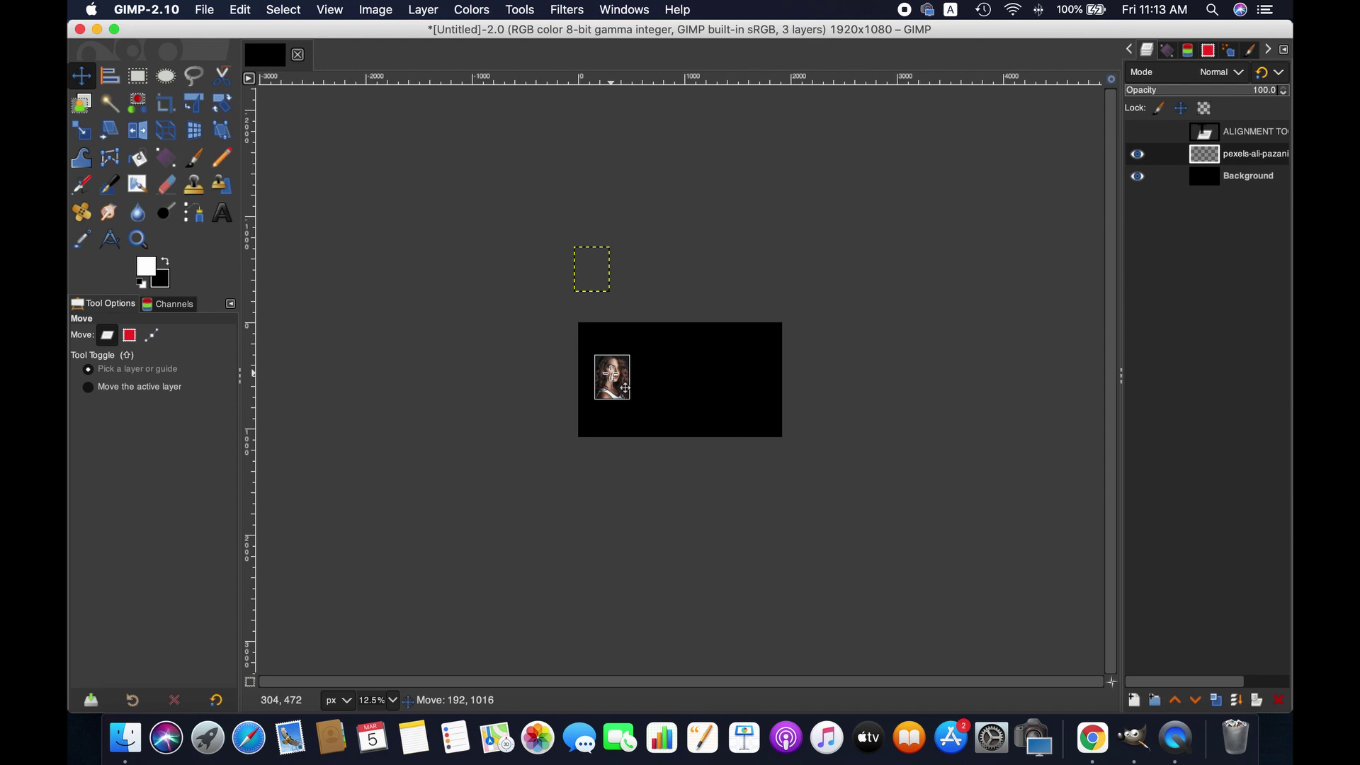
left_click(391, 700)
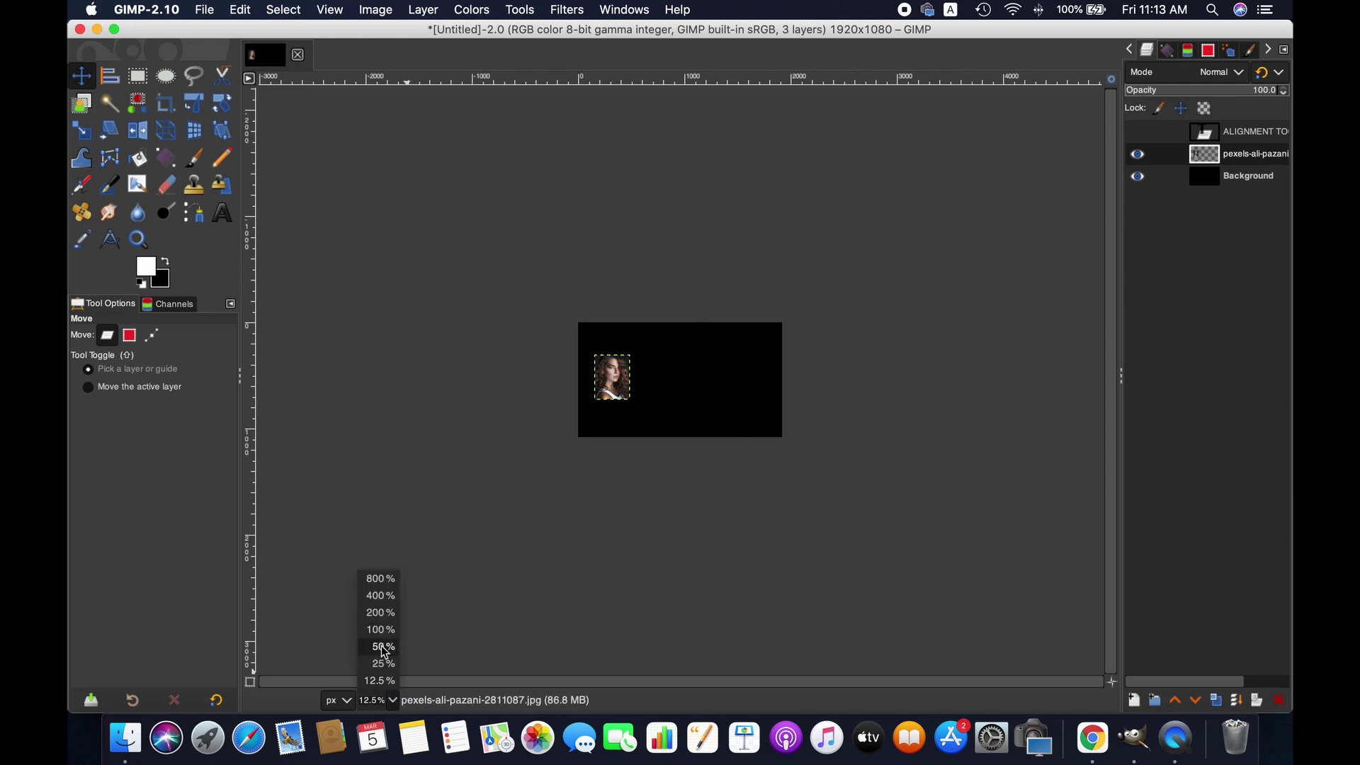
left_click(384, 647)
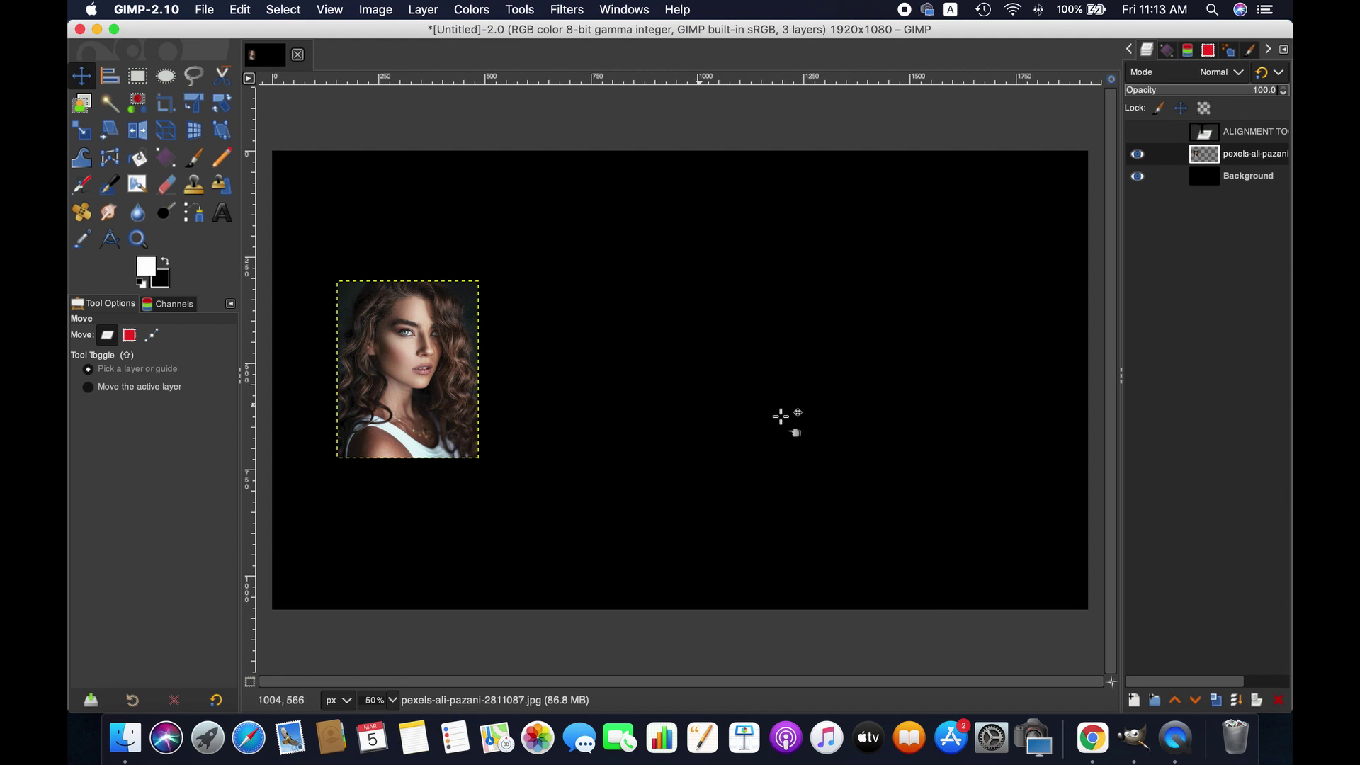
Duplicate the portrait three times and drag the copies rightward into a row
left_click(1216, 700)
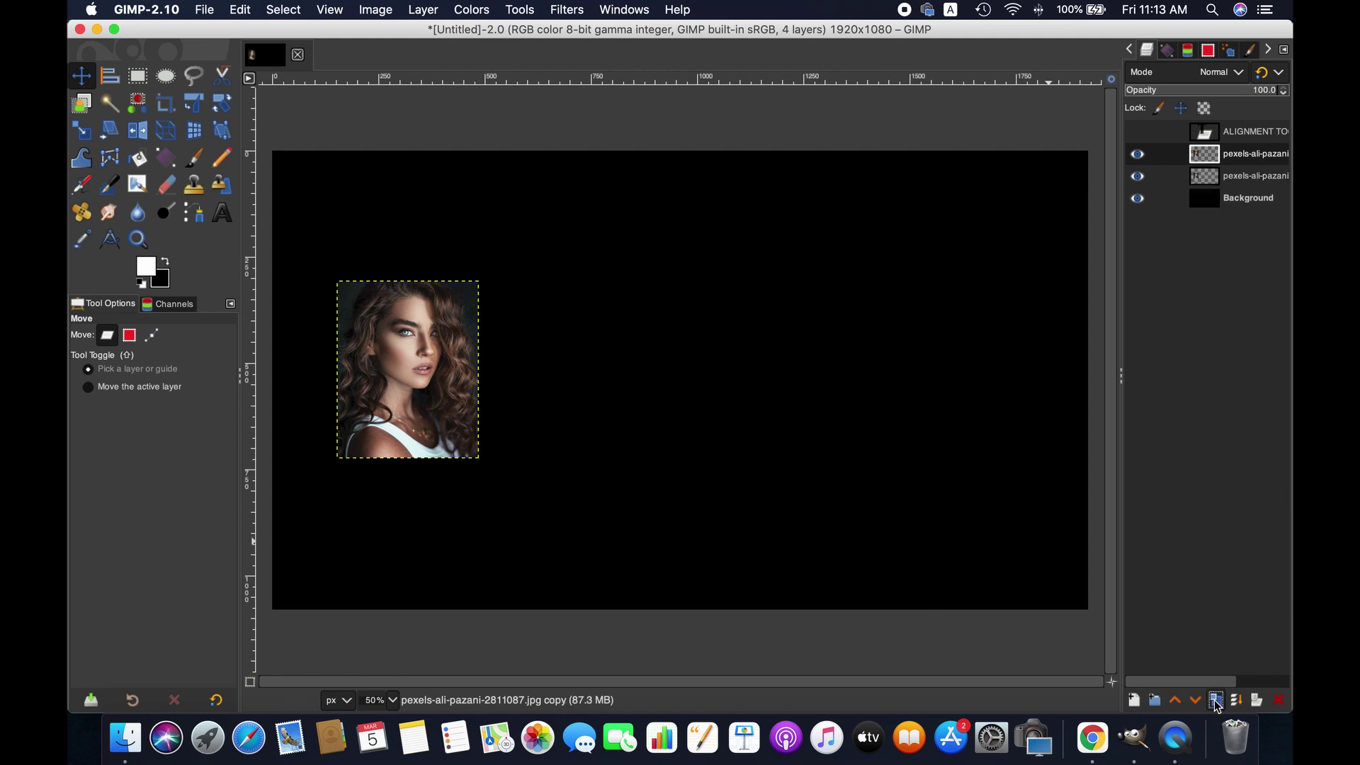
left_click(1215, 700)
left_click(1216, 700)
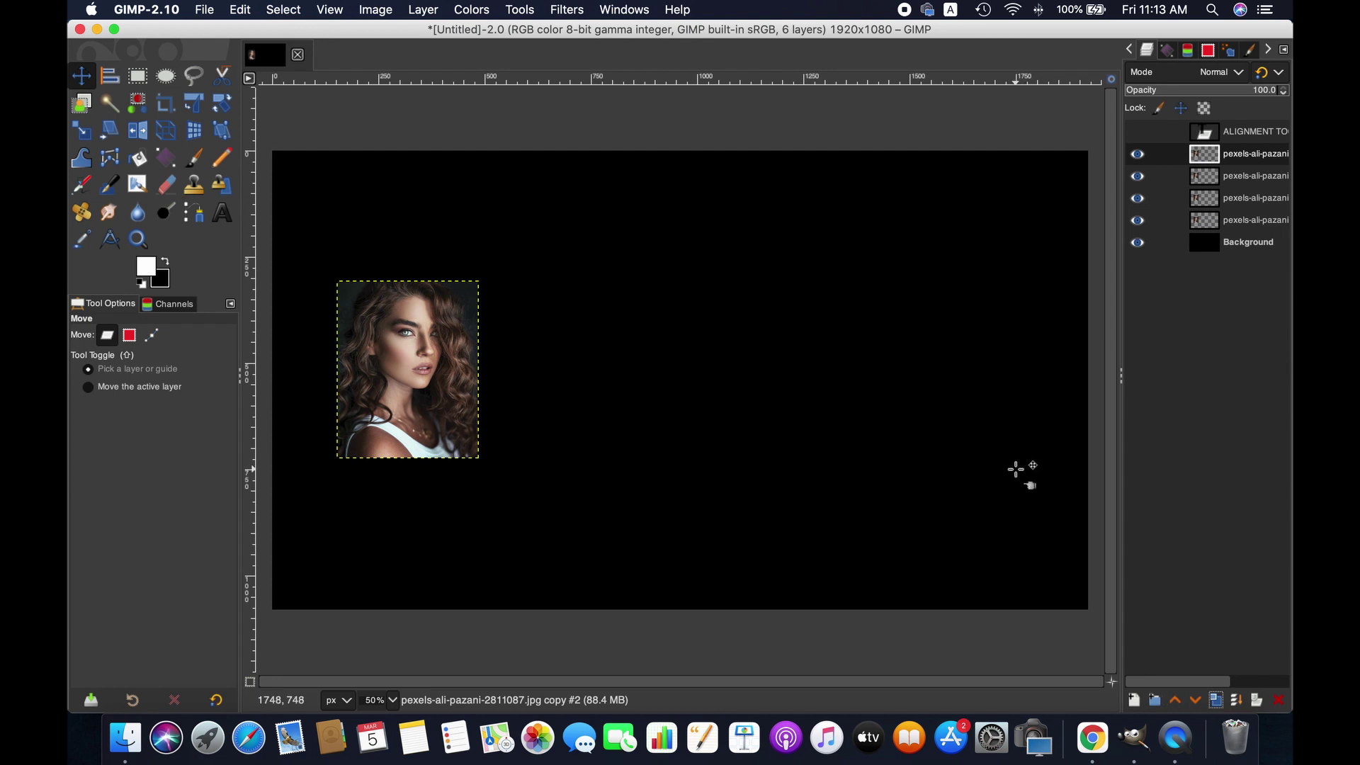
left_click(363, 367)
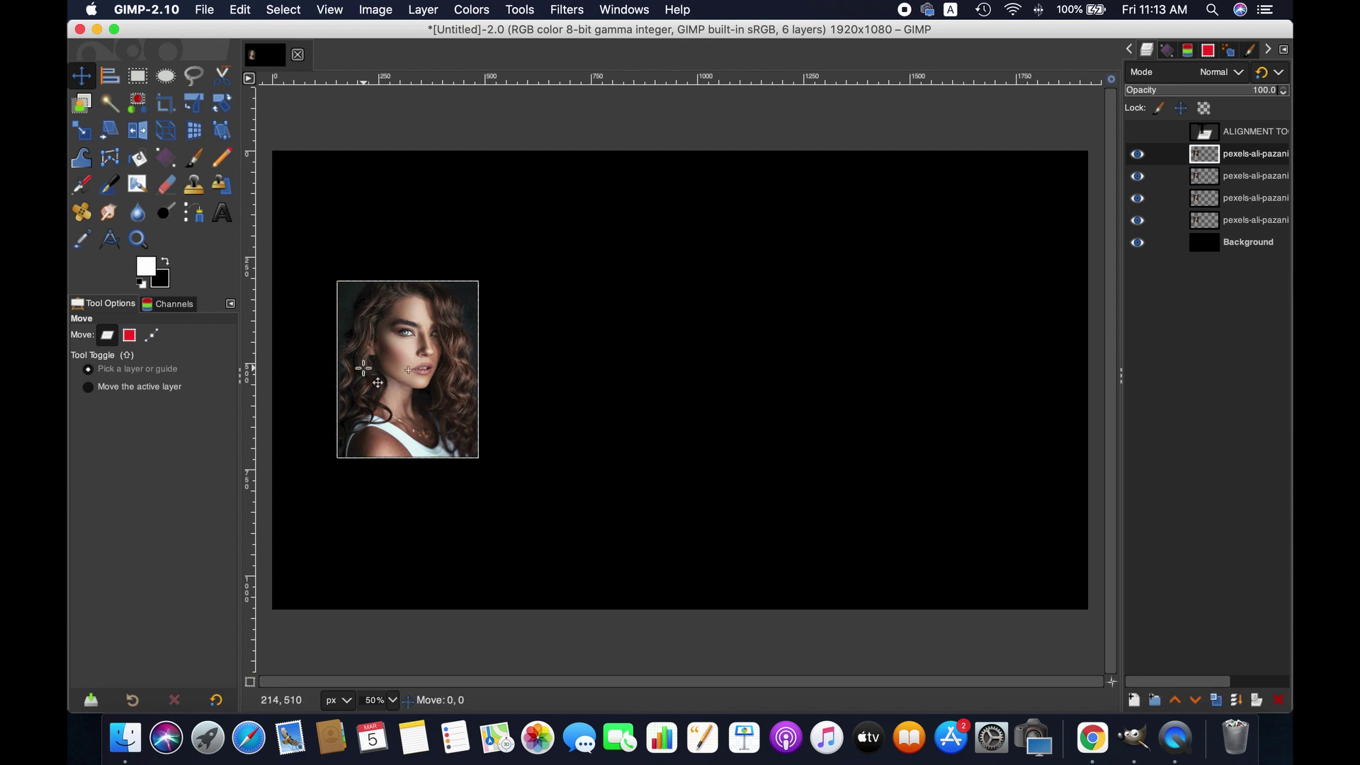
left_click_drag(362, 367, 555, 368)
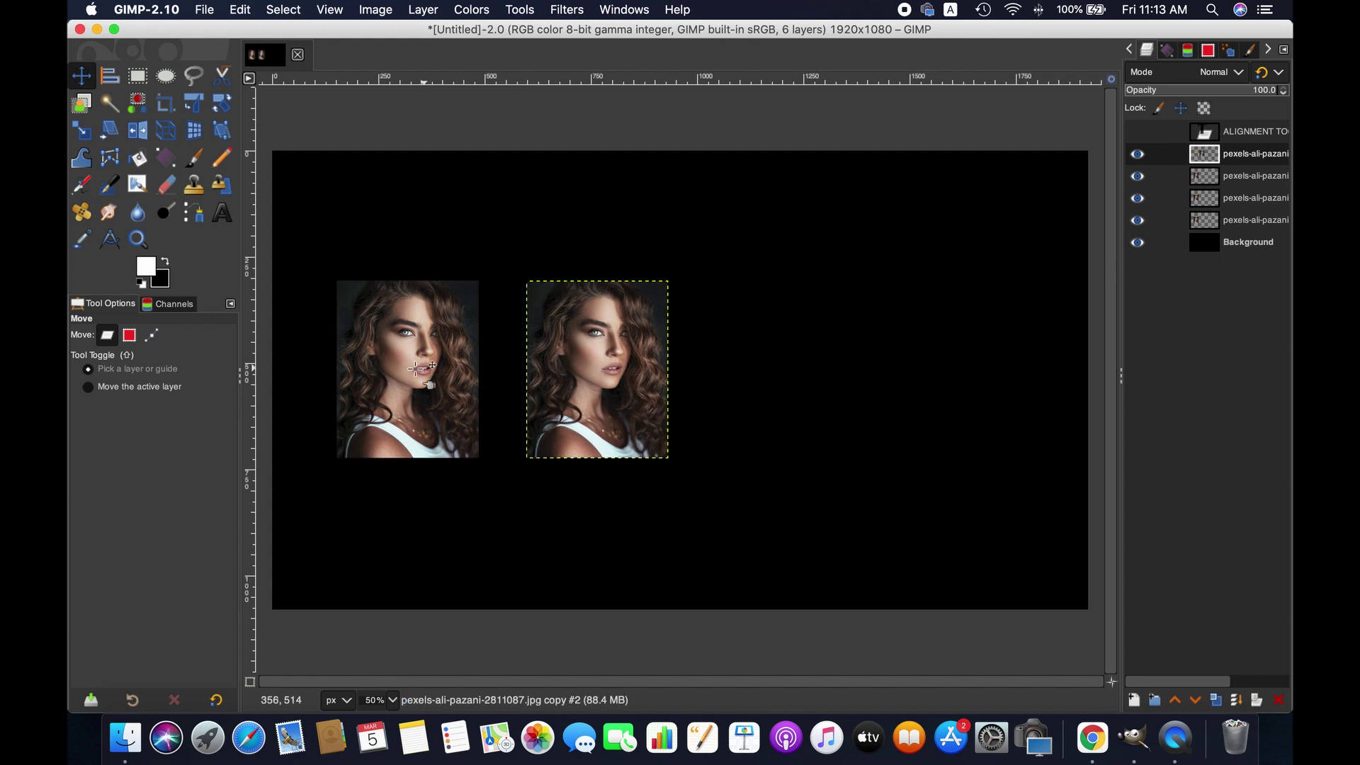
left_click_drag(451, 369, 831, 370)
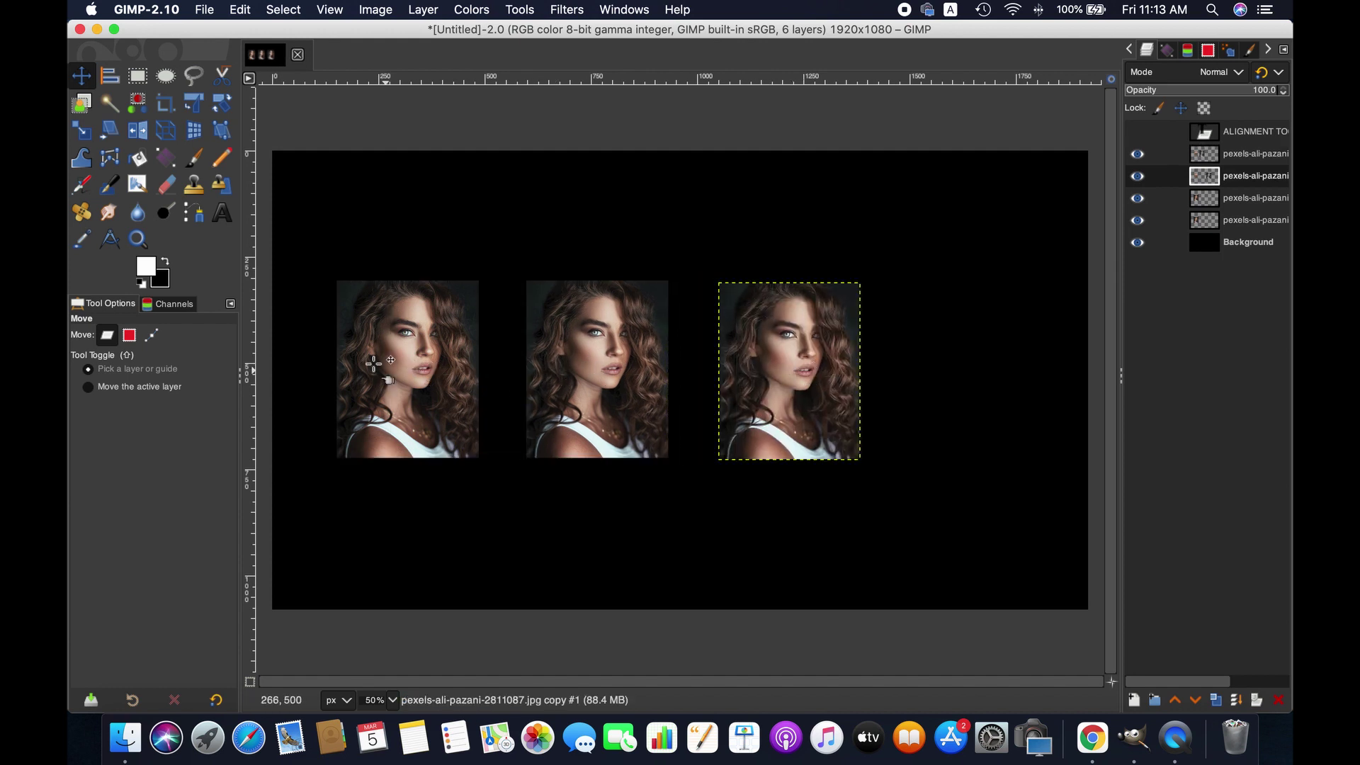
left_click_drag(381, 363, 967, 366)
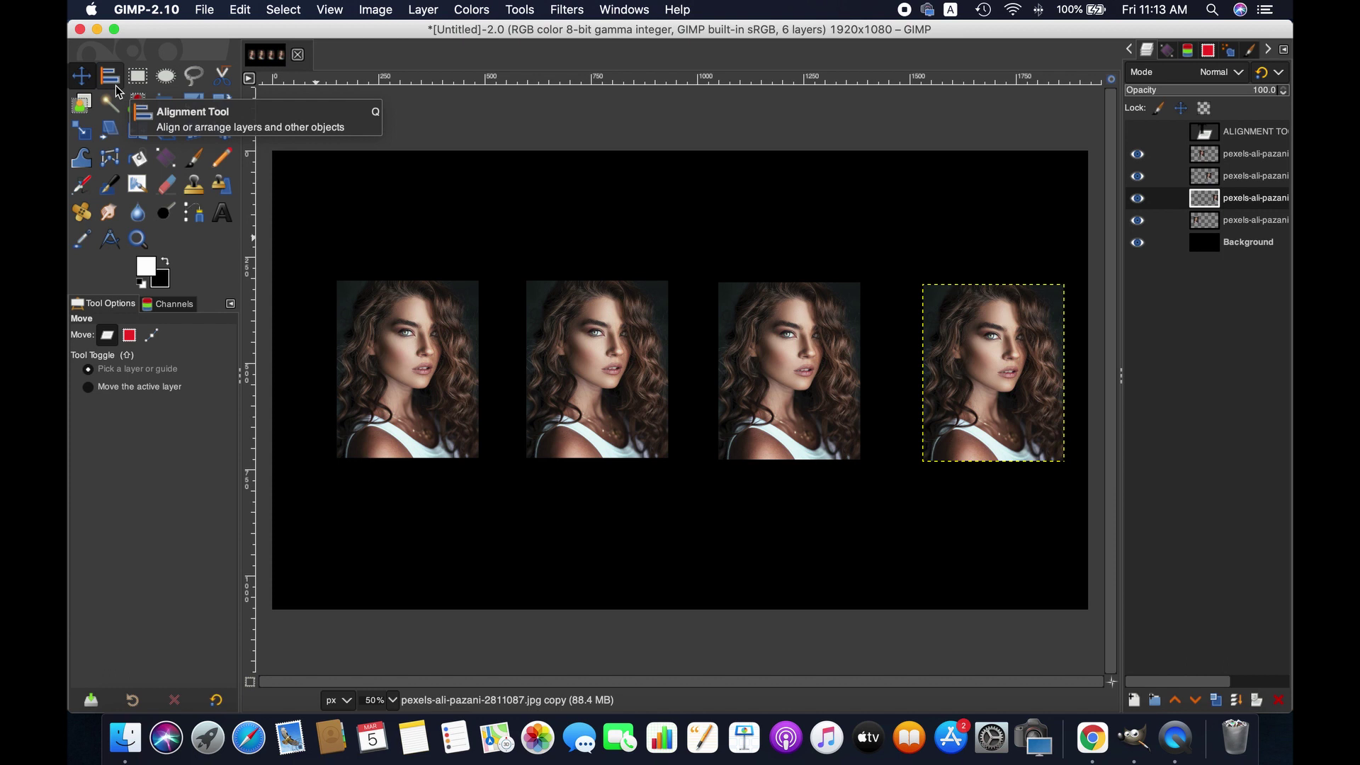
With the Alignment tool, rubber-band select all four portraits as alignment targets
left_click(111, 77)
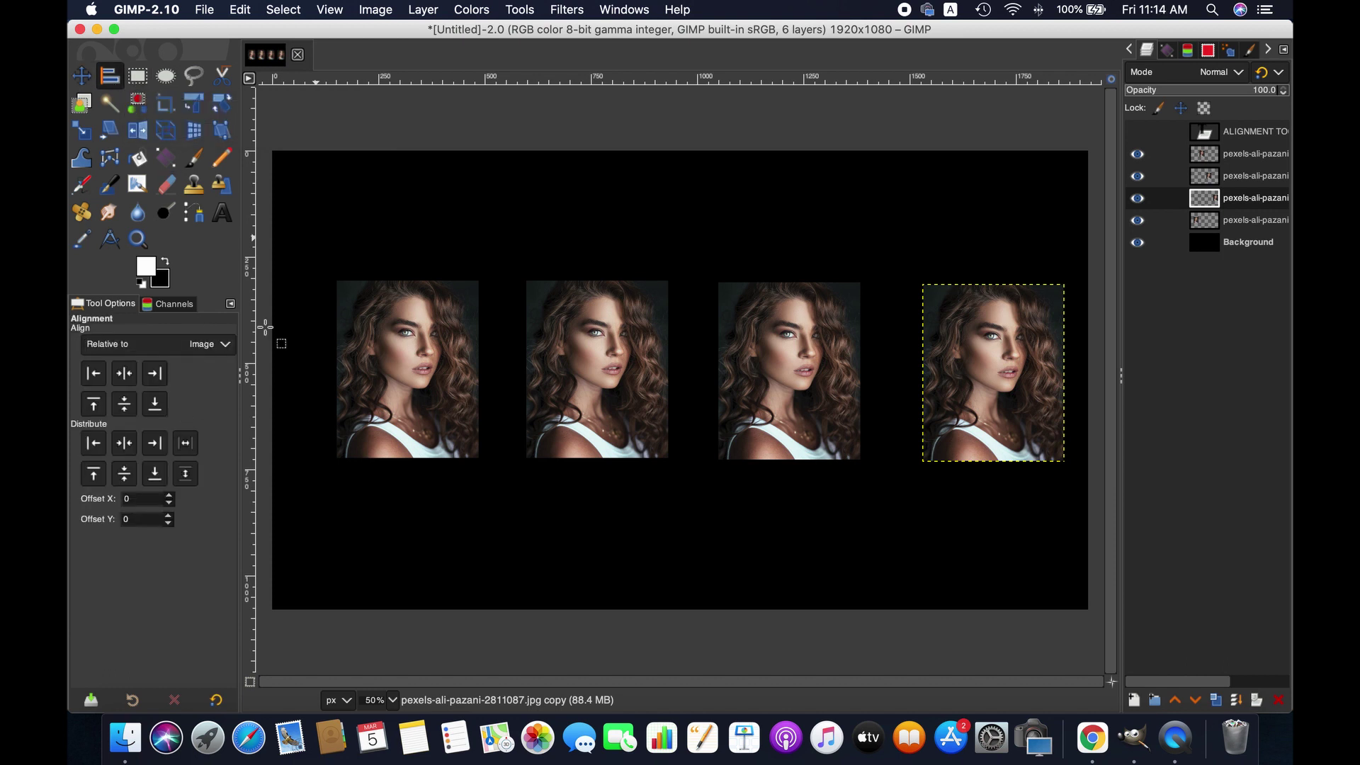
left_click(1273, 248)
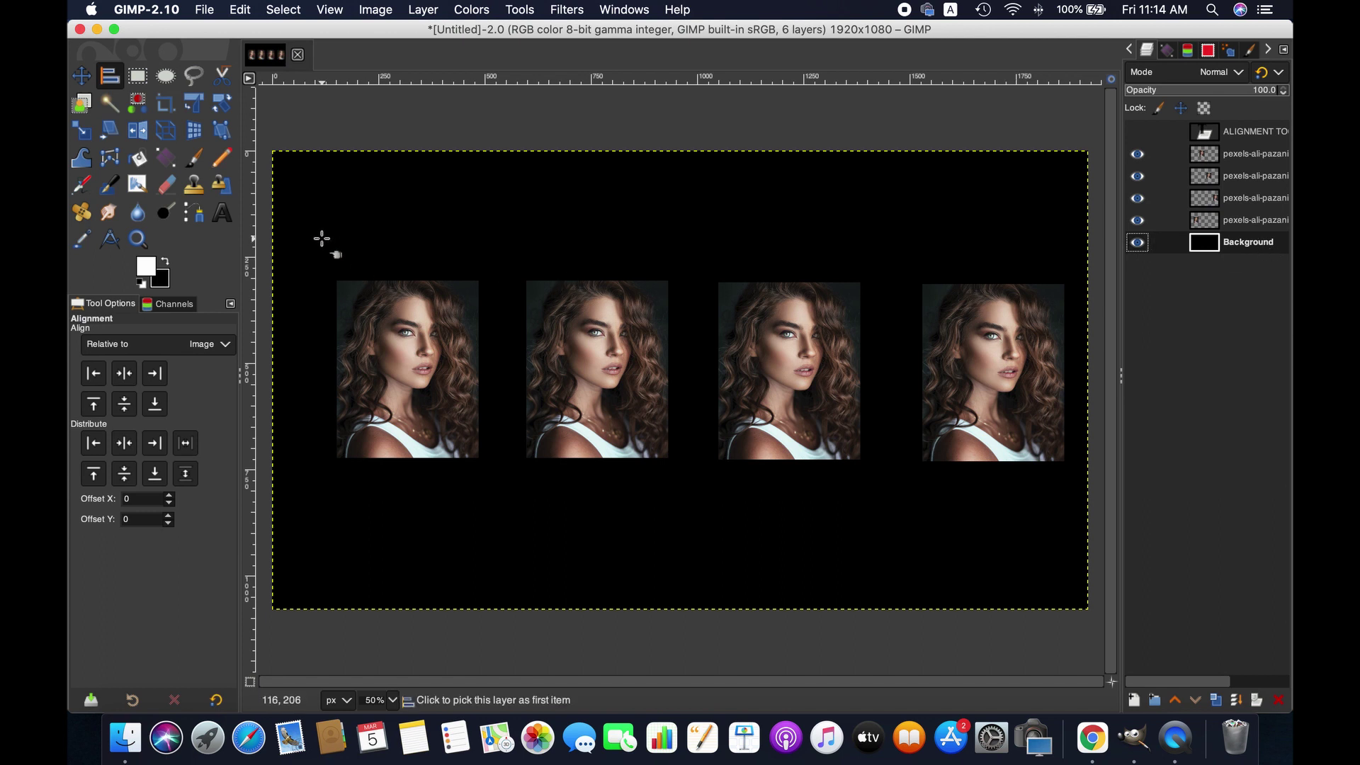
left_click_drag(321, 239, 1084, 494)
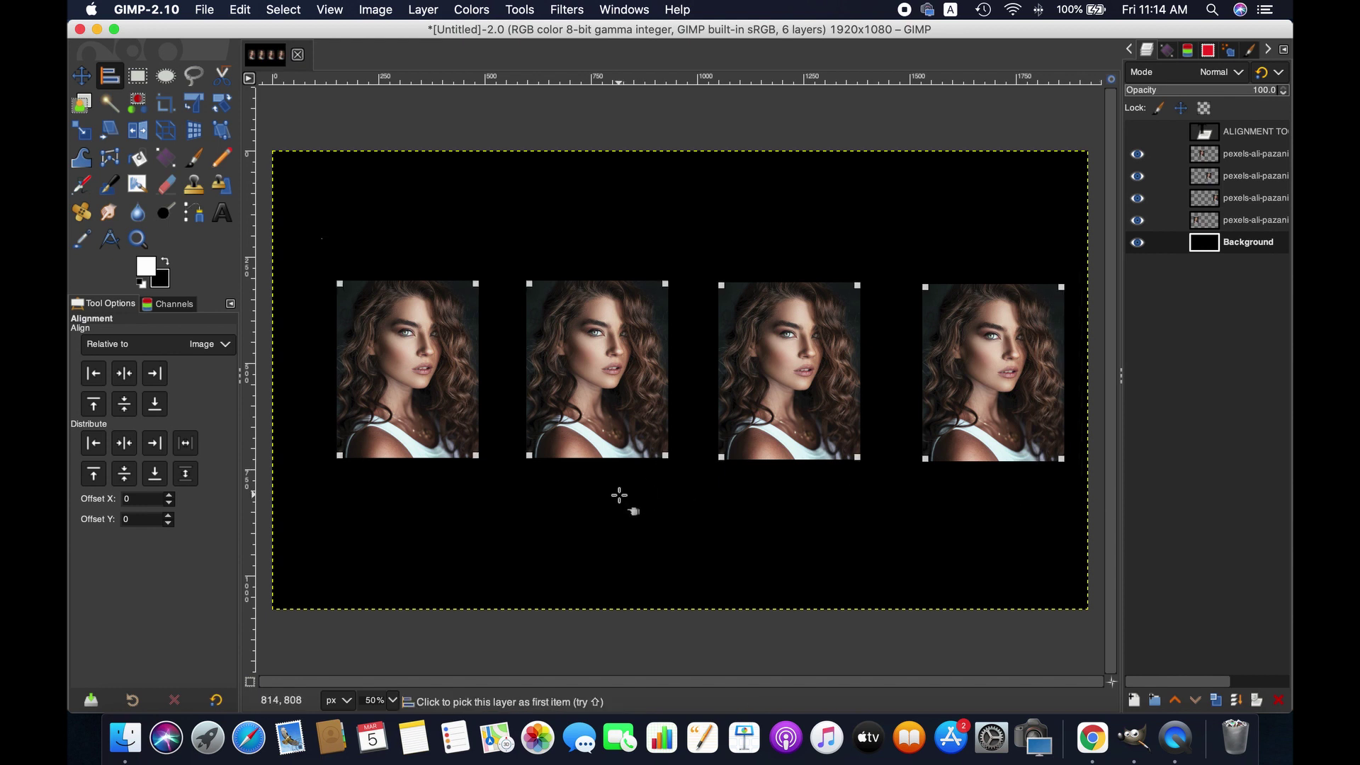
Test centre, left and right alignment, then distribute the four portraits evenly horizontally
left_click(125, 445)
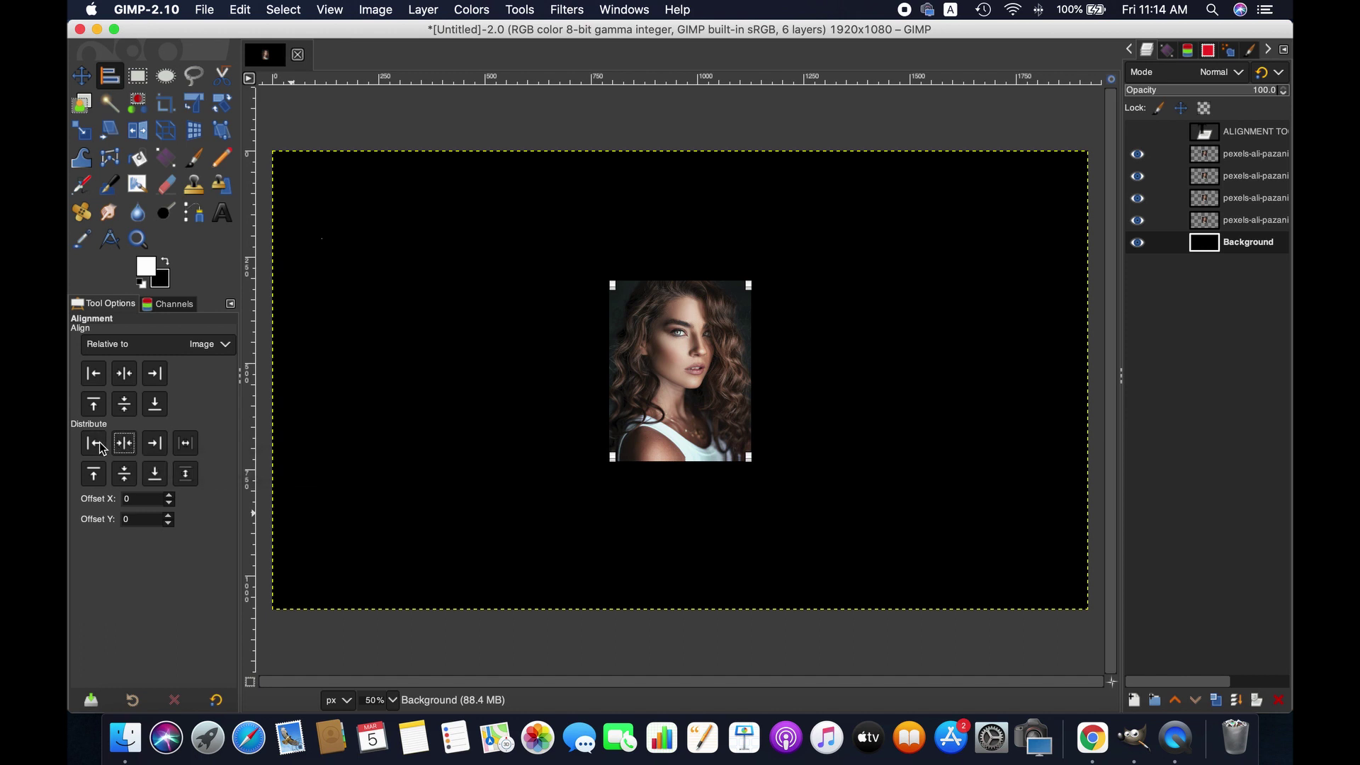
left_click(99, 446)
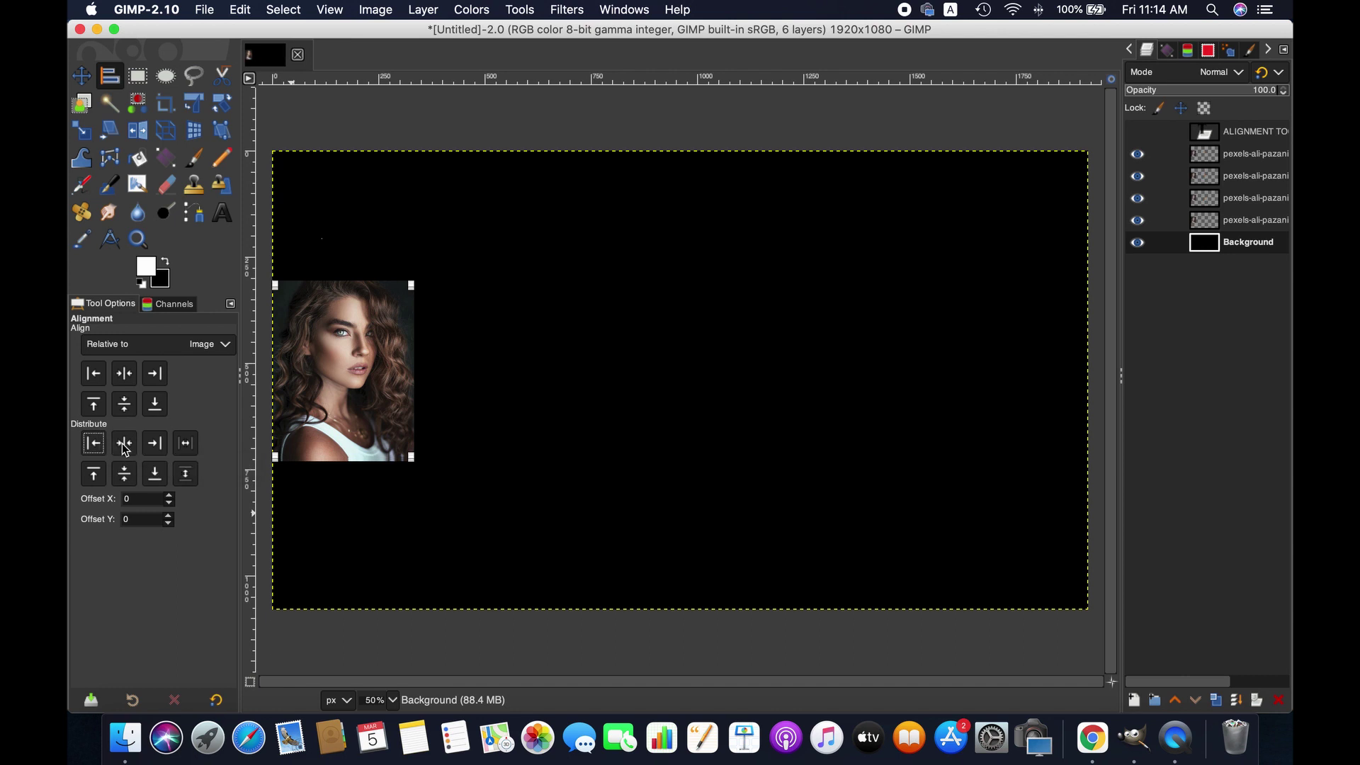
left_click(125, 445)
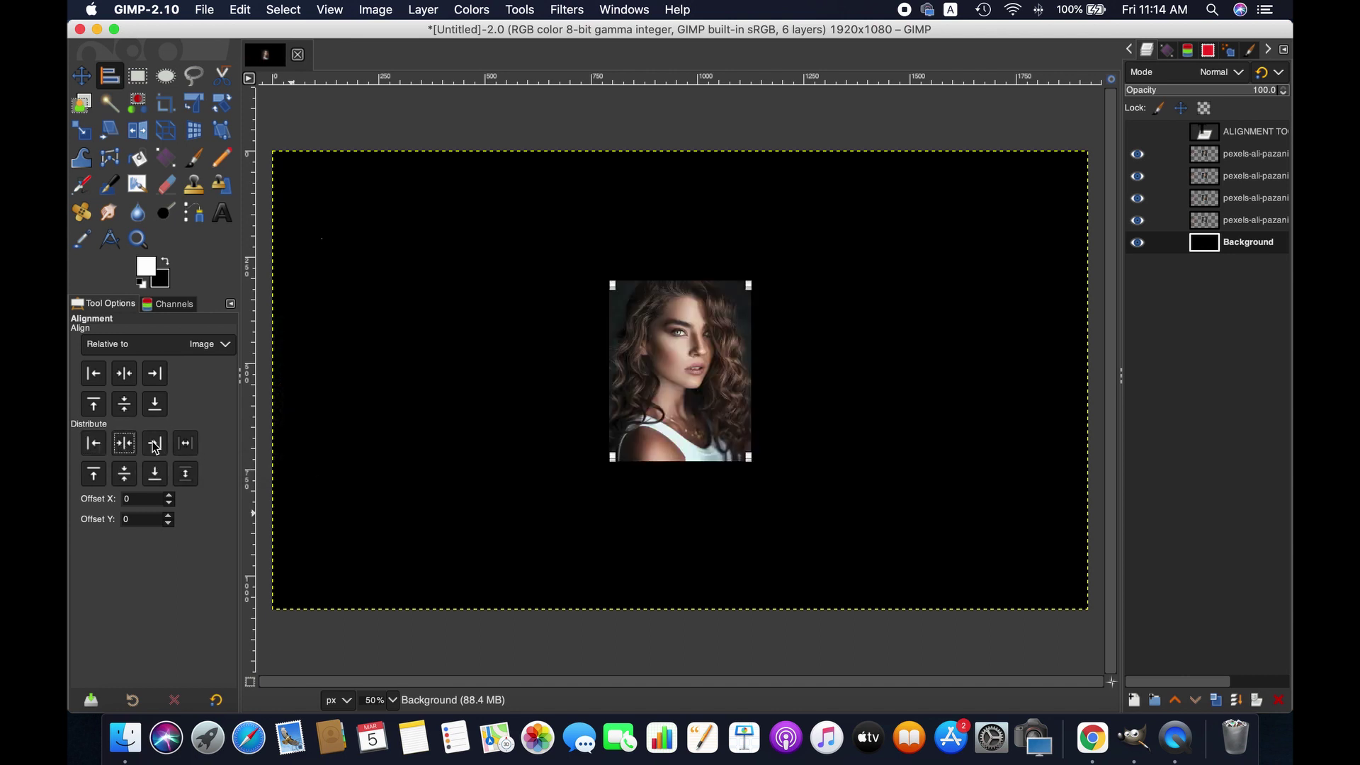
left_click(155, 443)
left_click(125, 444)
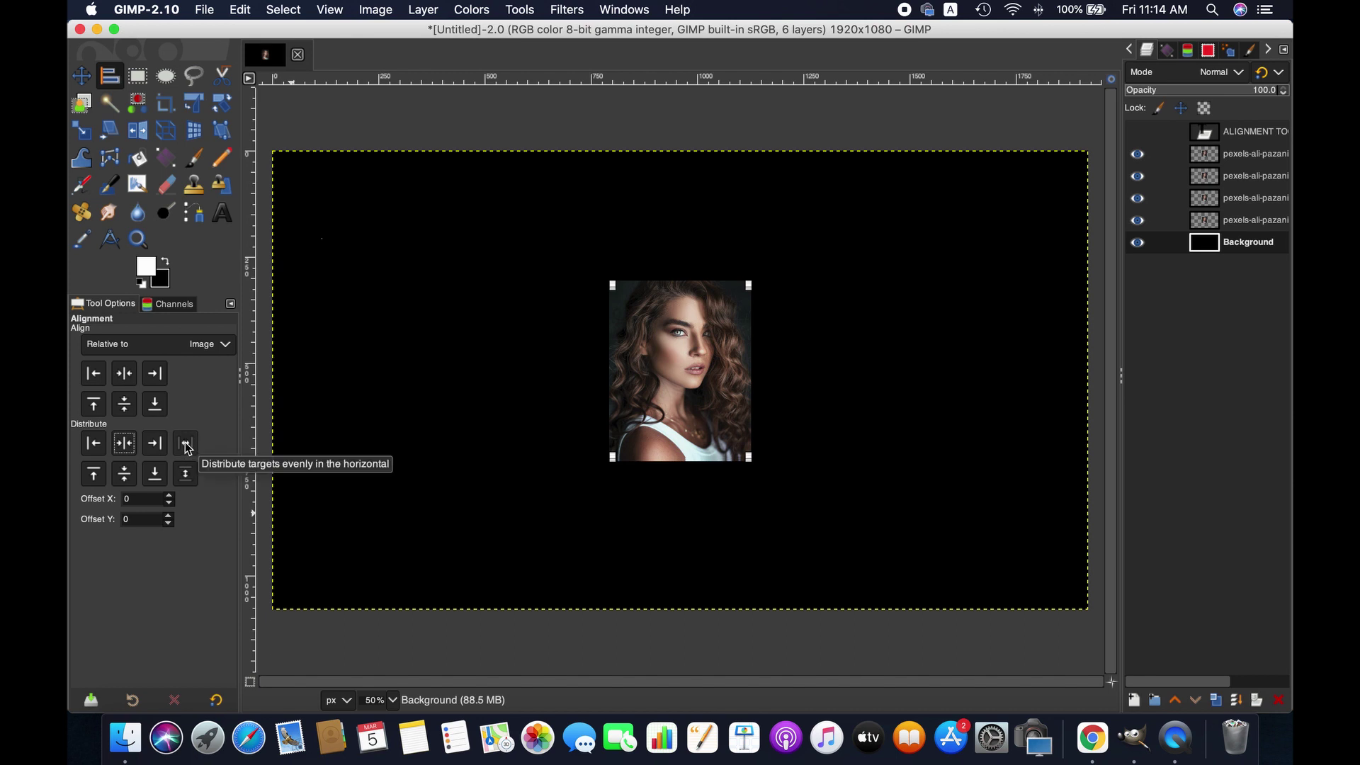
left_click(186, 444)
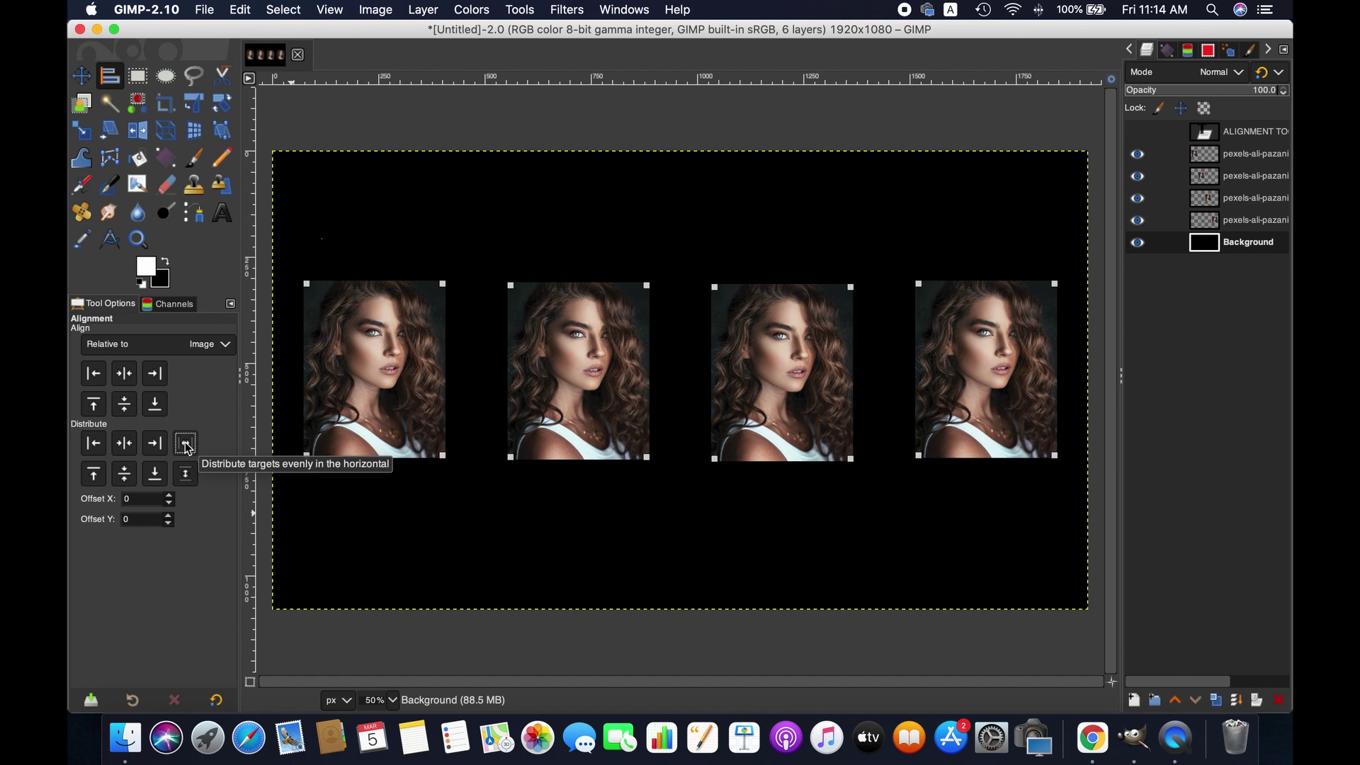
After testing vertical options, redistribute the photos horizontally and level their vertical centres
left_click(95, 474)
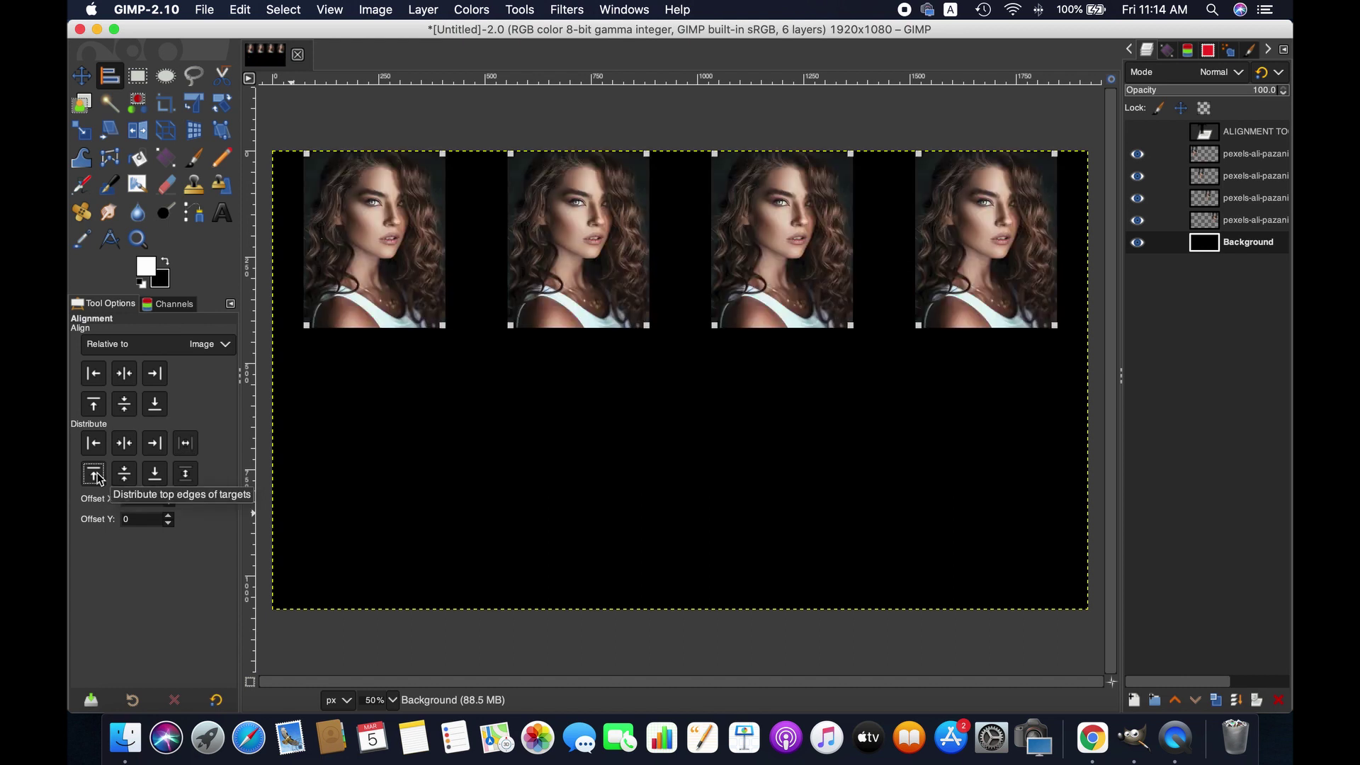
left_click(124, 474)
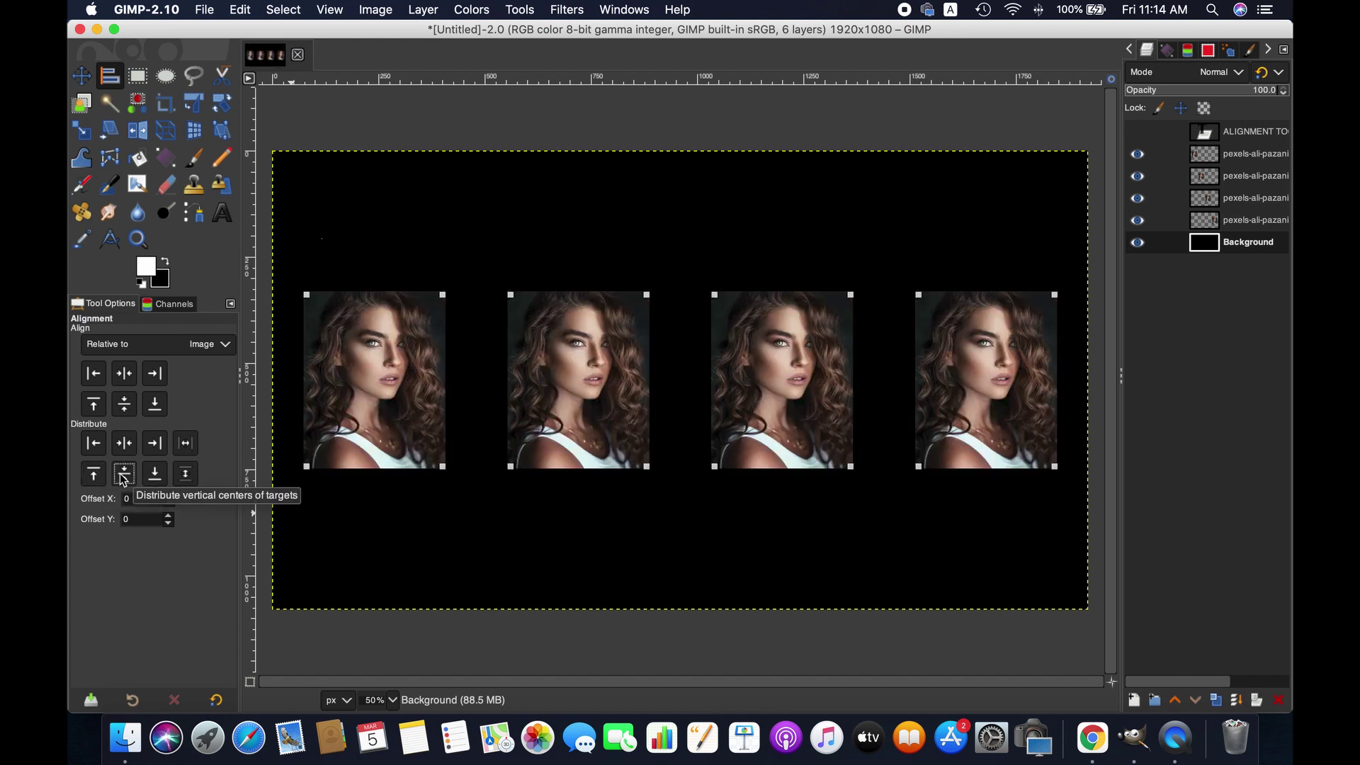
left_click(155, 474)
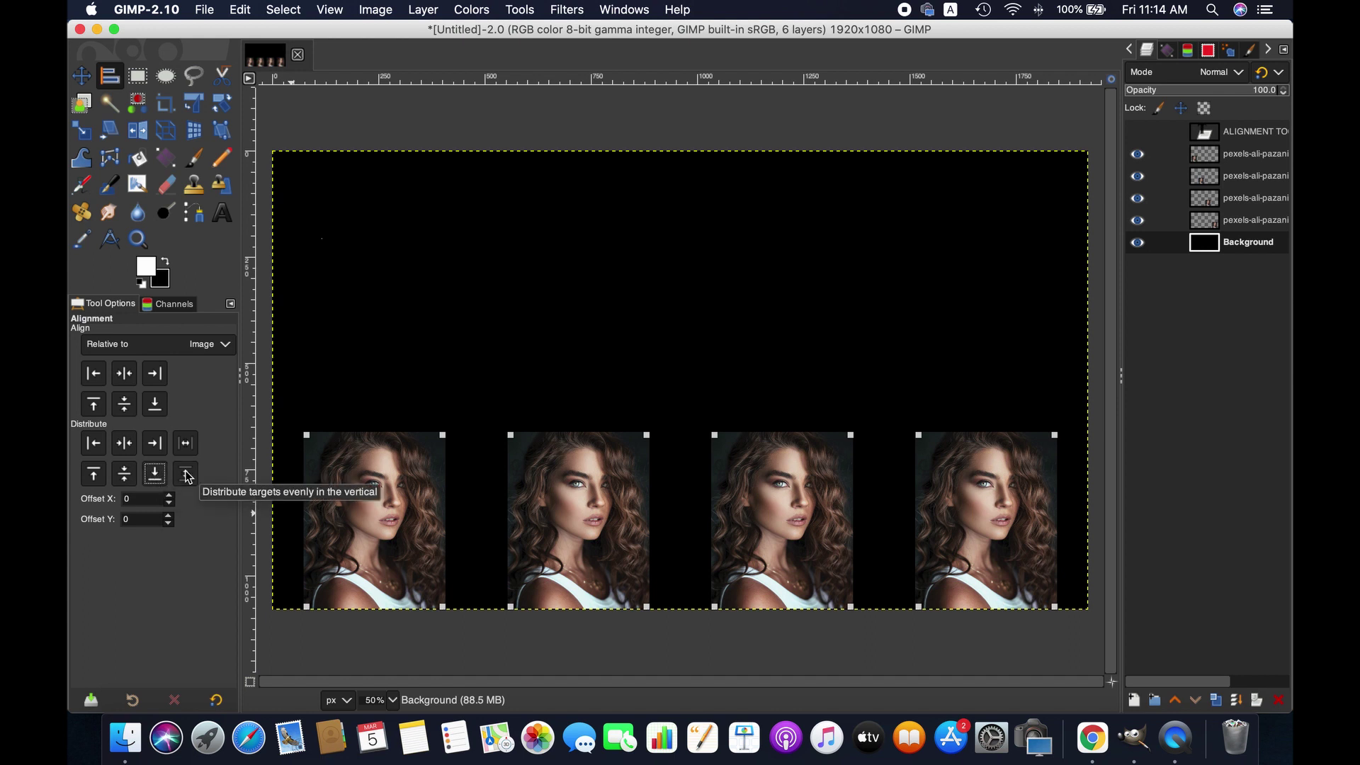
left_click(185, 474)
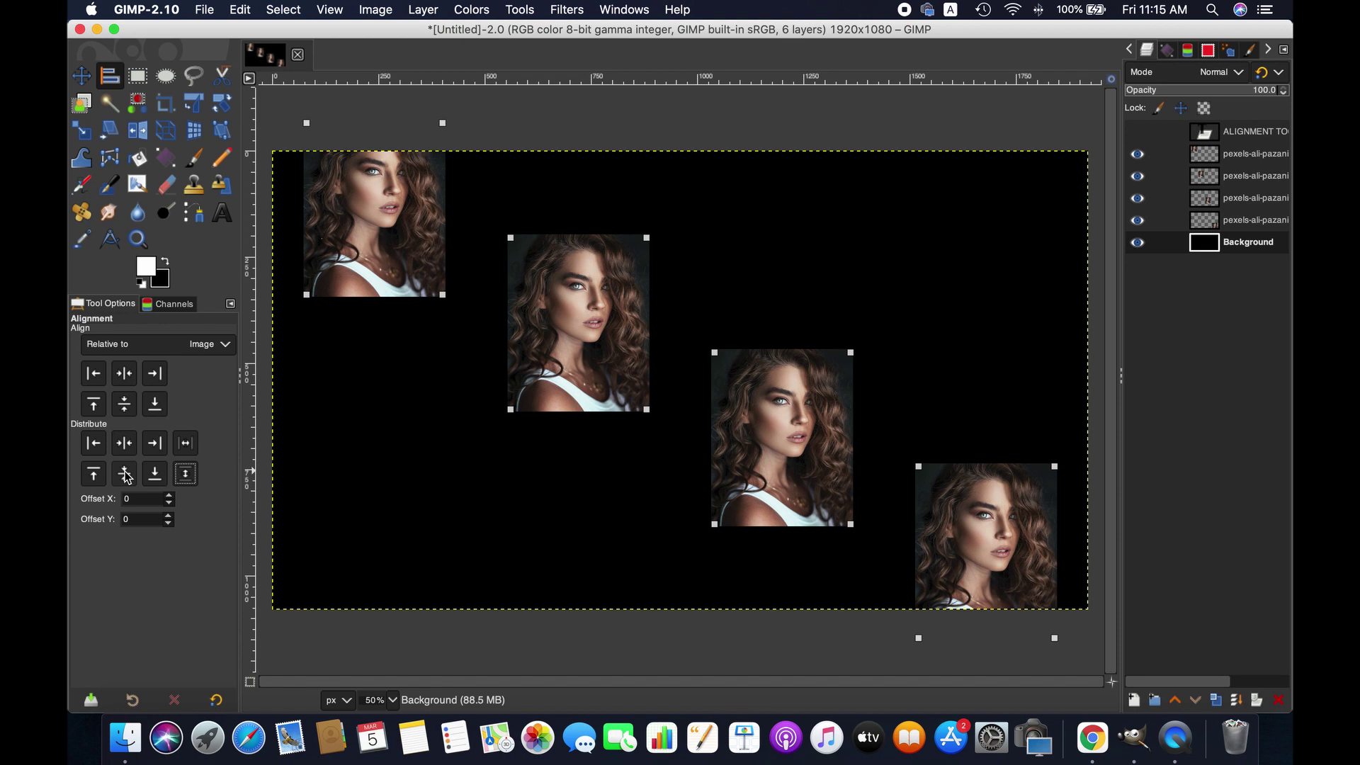
left_click(124, 443)
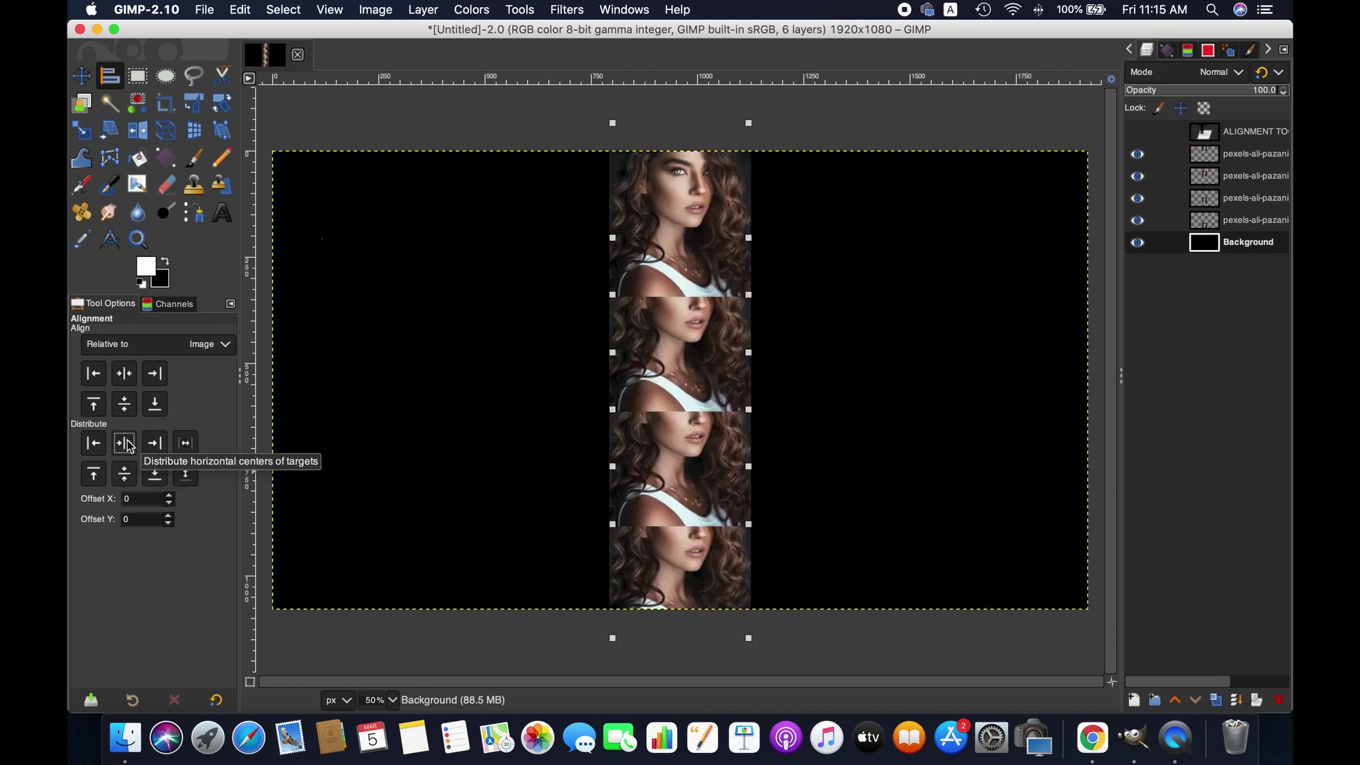
left_click(187, 447)
left_click(124, 474)
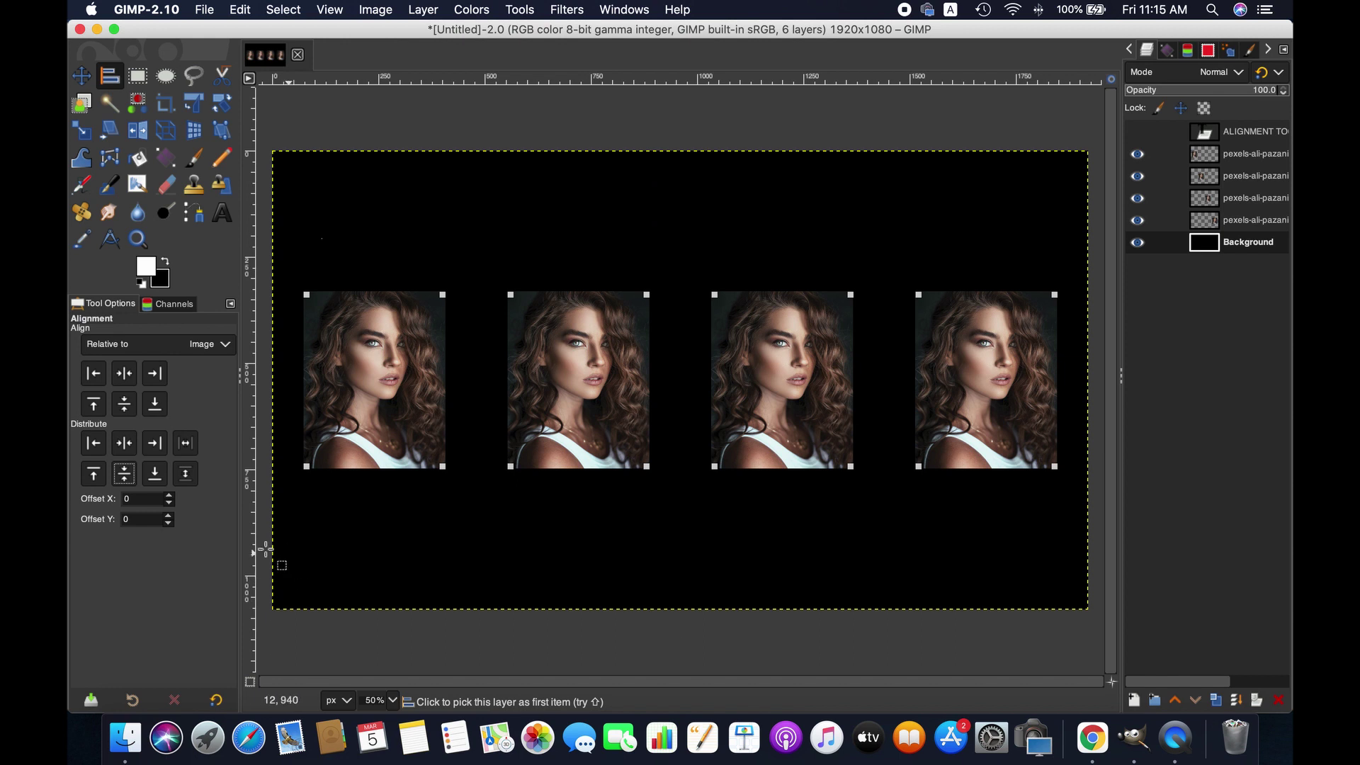
Distribute the photo centres with a 50 px horizontal offset, then spread them evenly
left_click(143, 497)
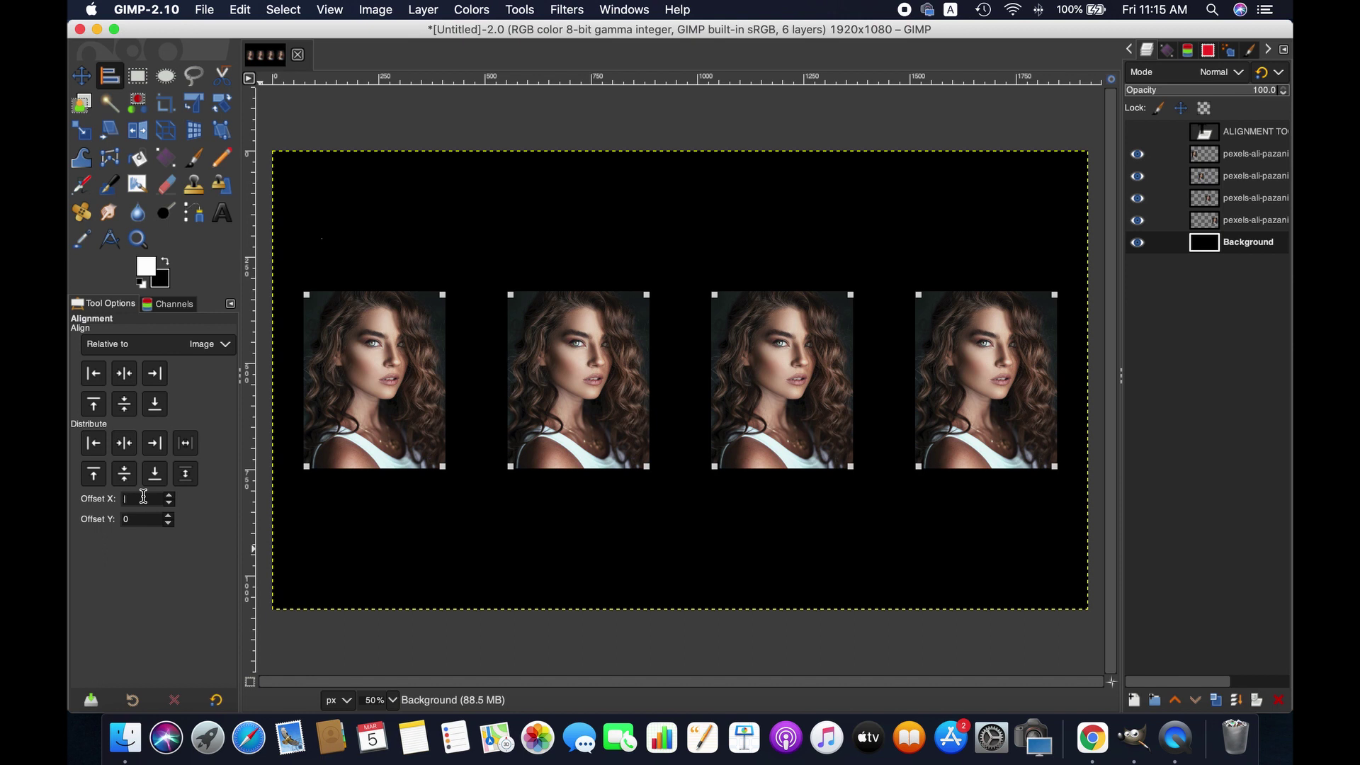
type("50")
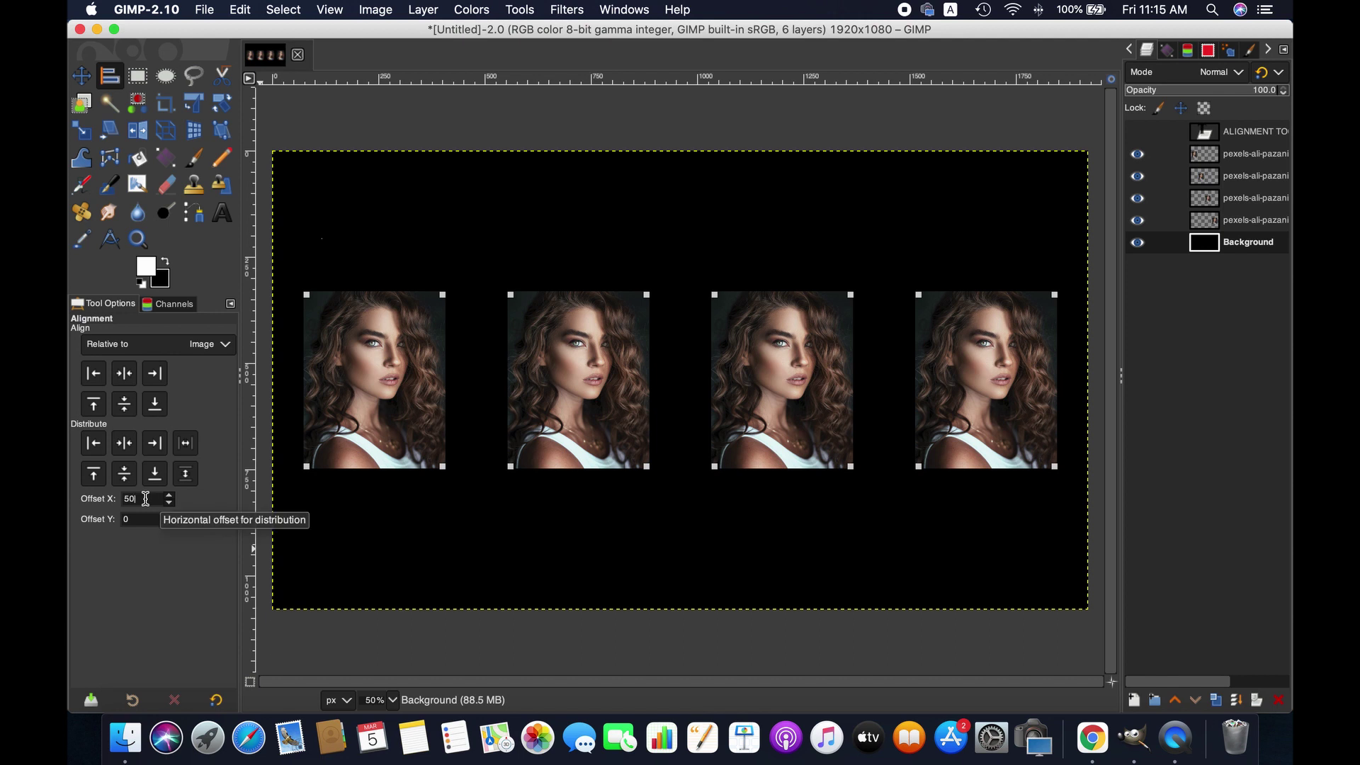
left_click(128, 445)
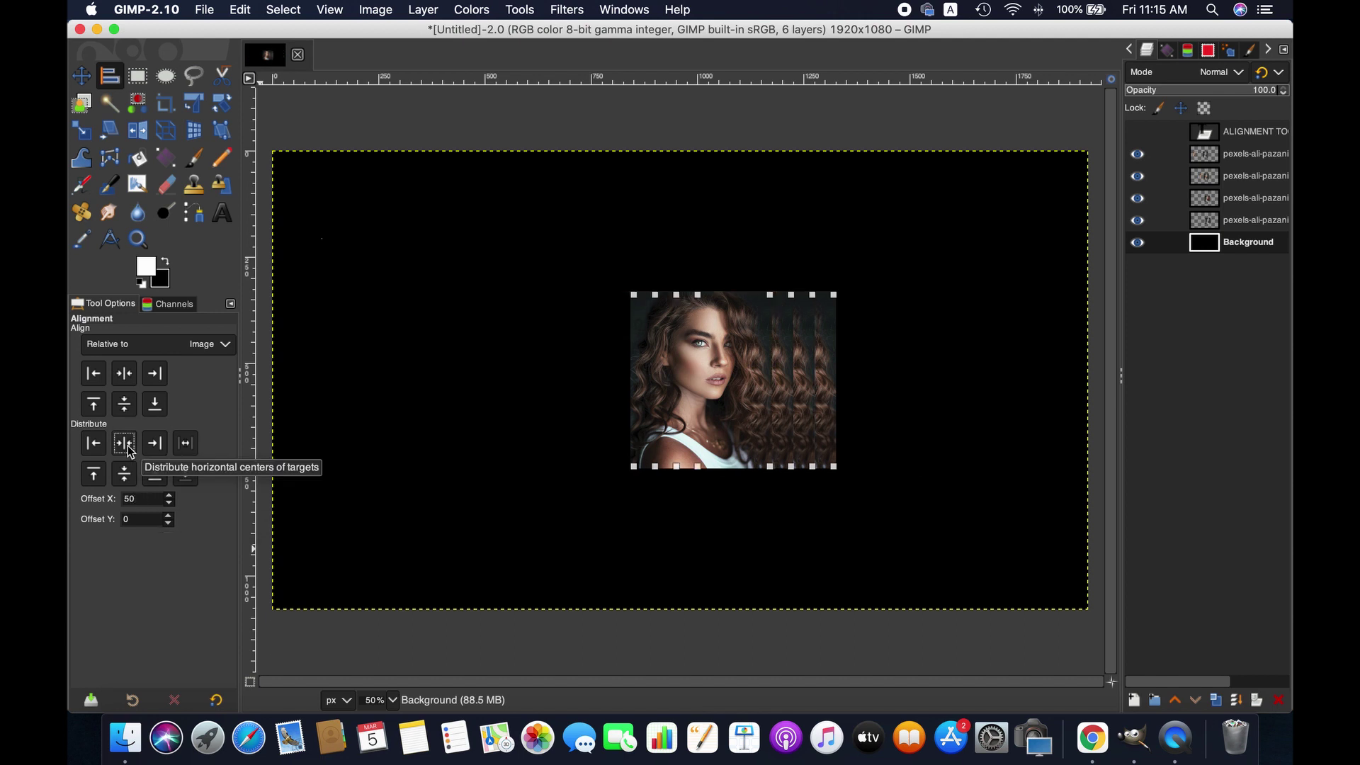
left_click(185, 445)
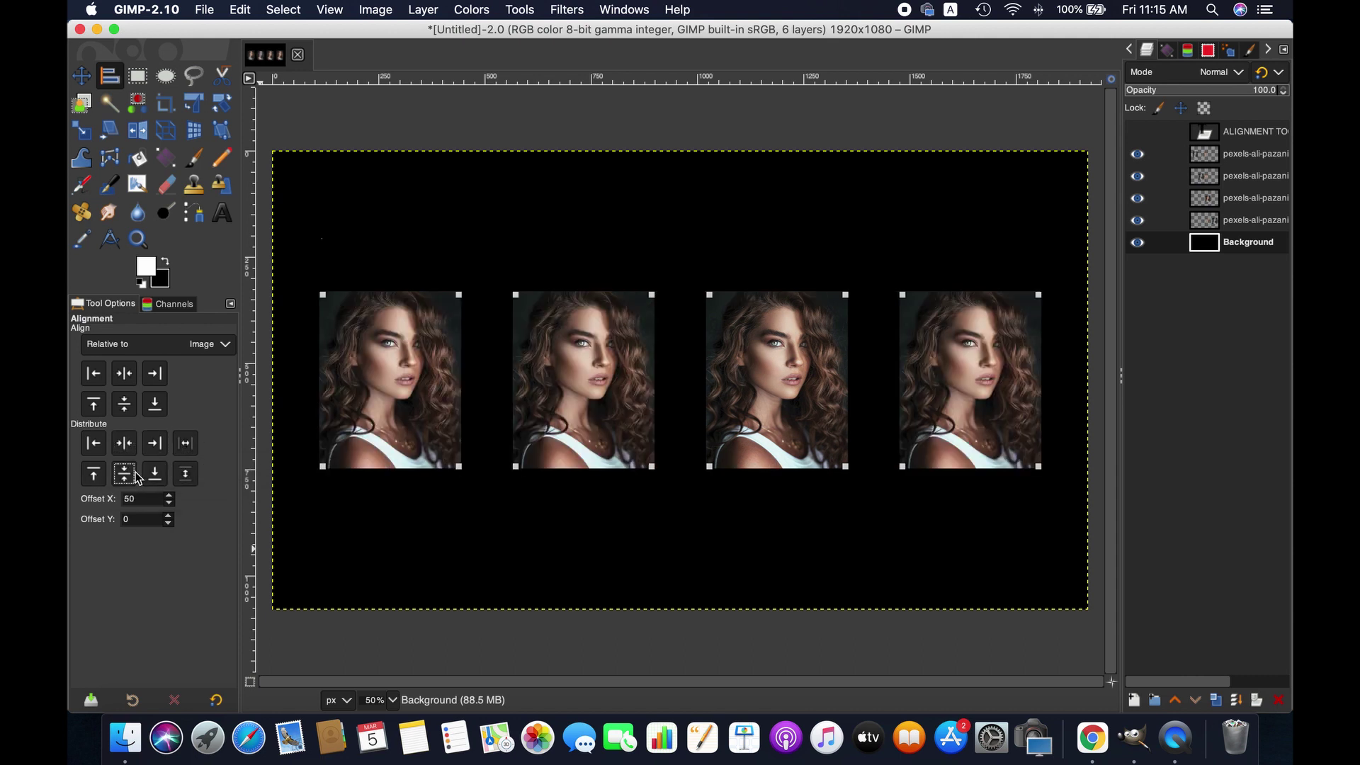
Align the photos to the top edge and distribute their centres with an 80 px offset
left_click(155, 501)
key("BackSpace")
type("80")
left_click(93, 474)
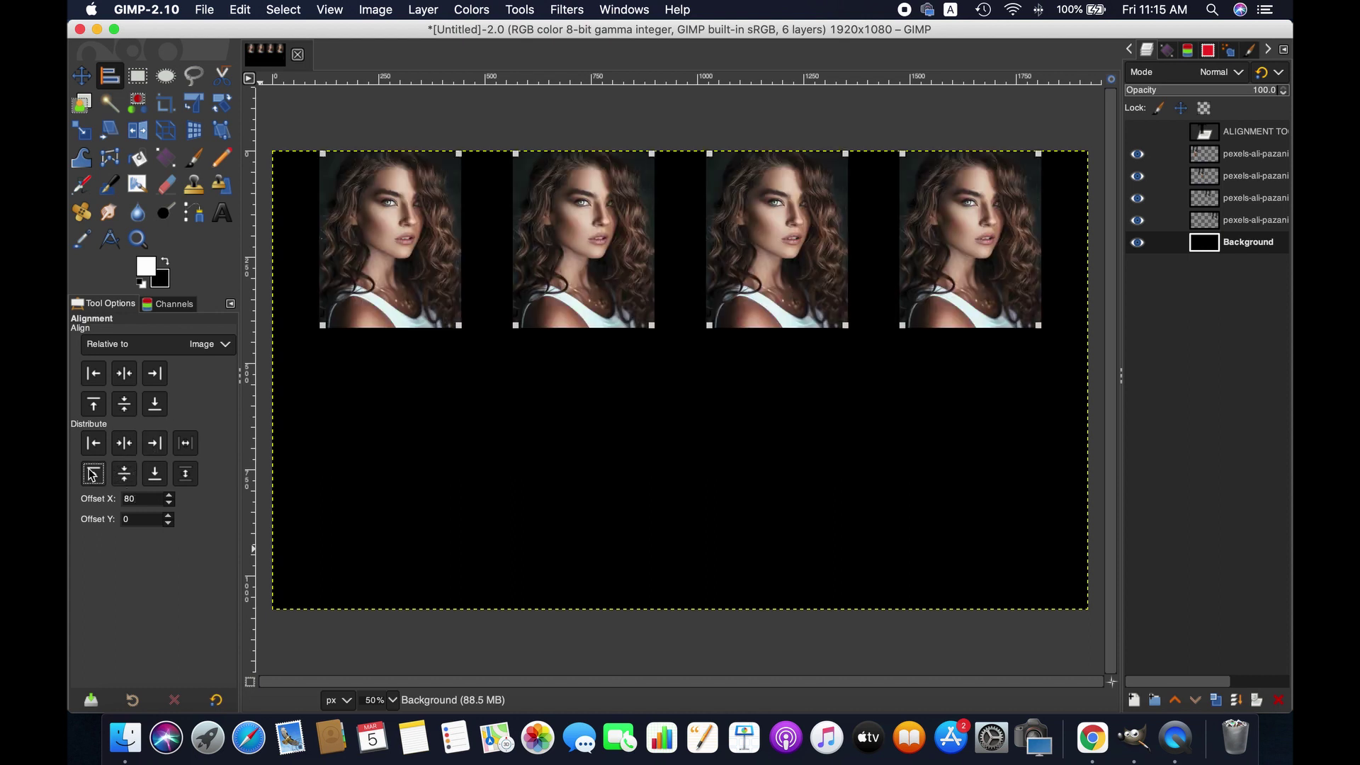
left_click(125, 445)
Stack the photos with a 0 offset, re-centre them vertically, then distribute 60 px apart
double_click(139, 498)
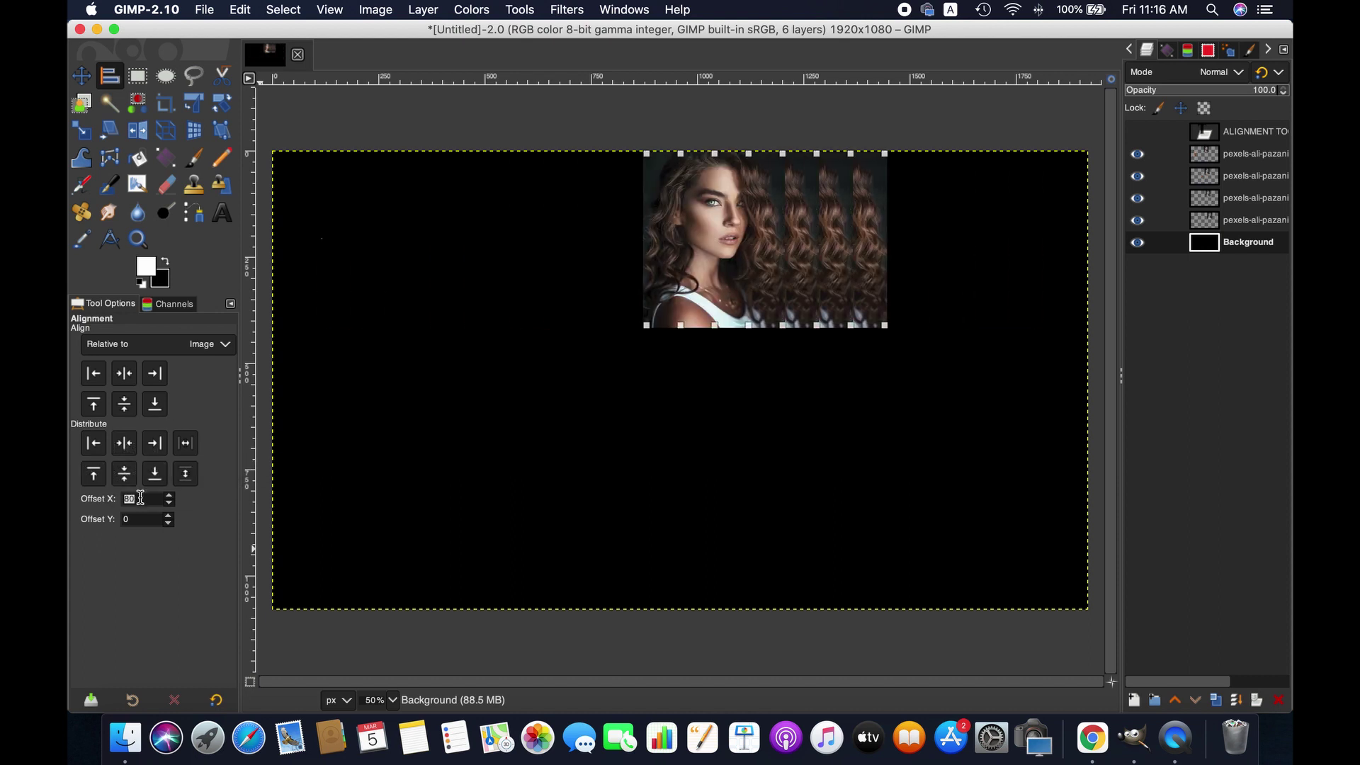
type("0")
left_click(125, 445)
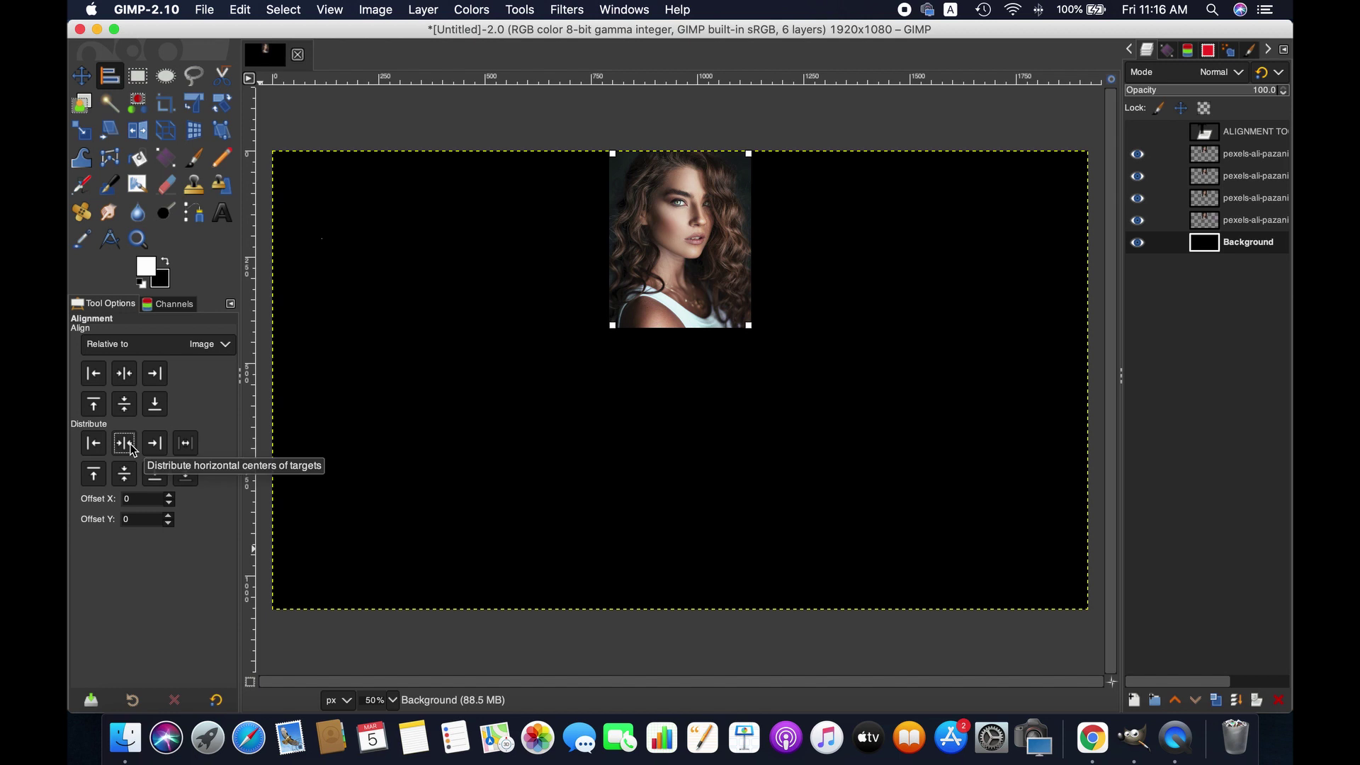
left_click(124, 474)
left_click(151, 500)
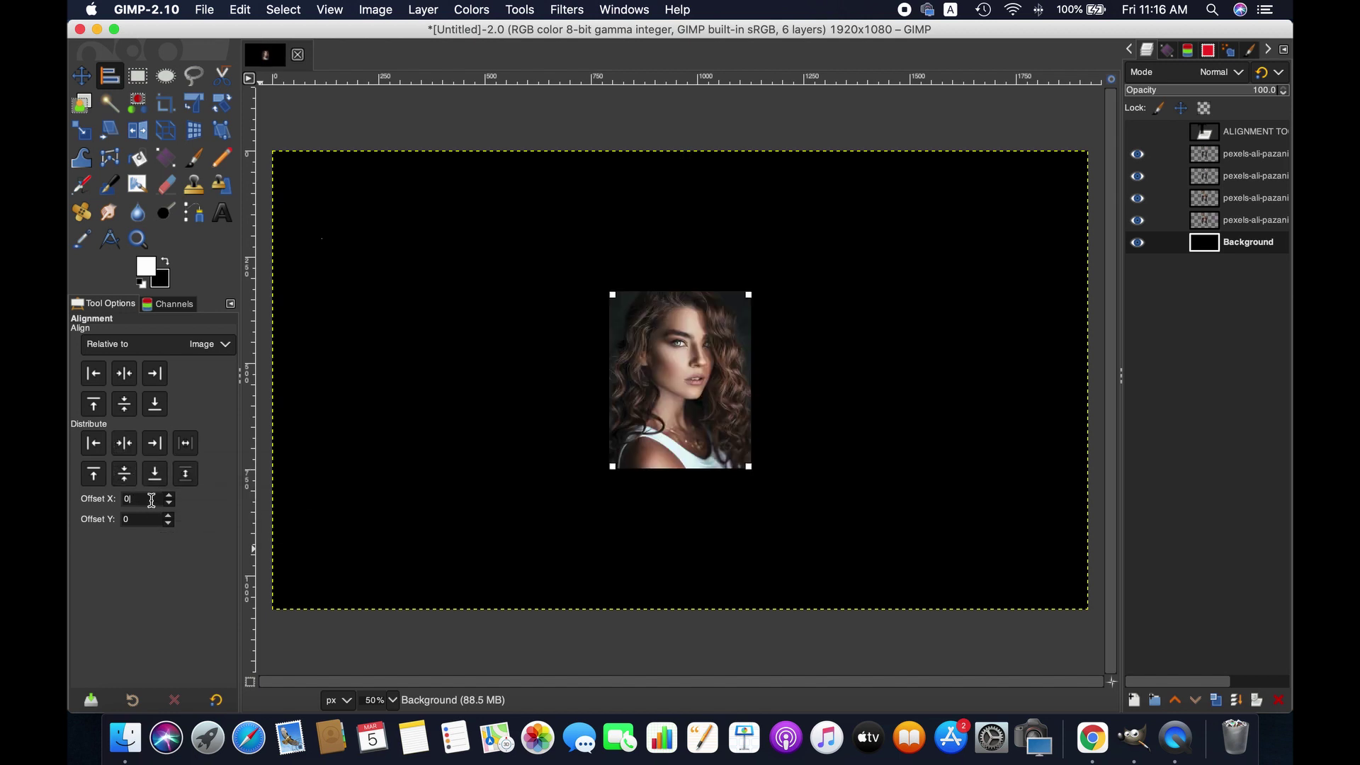
type("60")
left_click(125, 444)
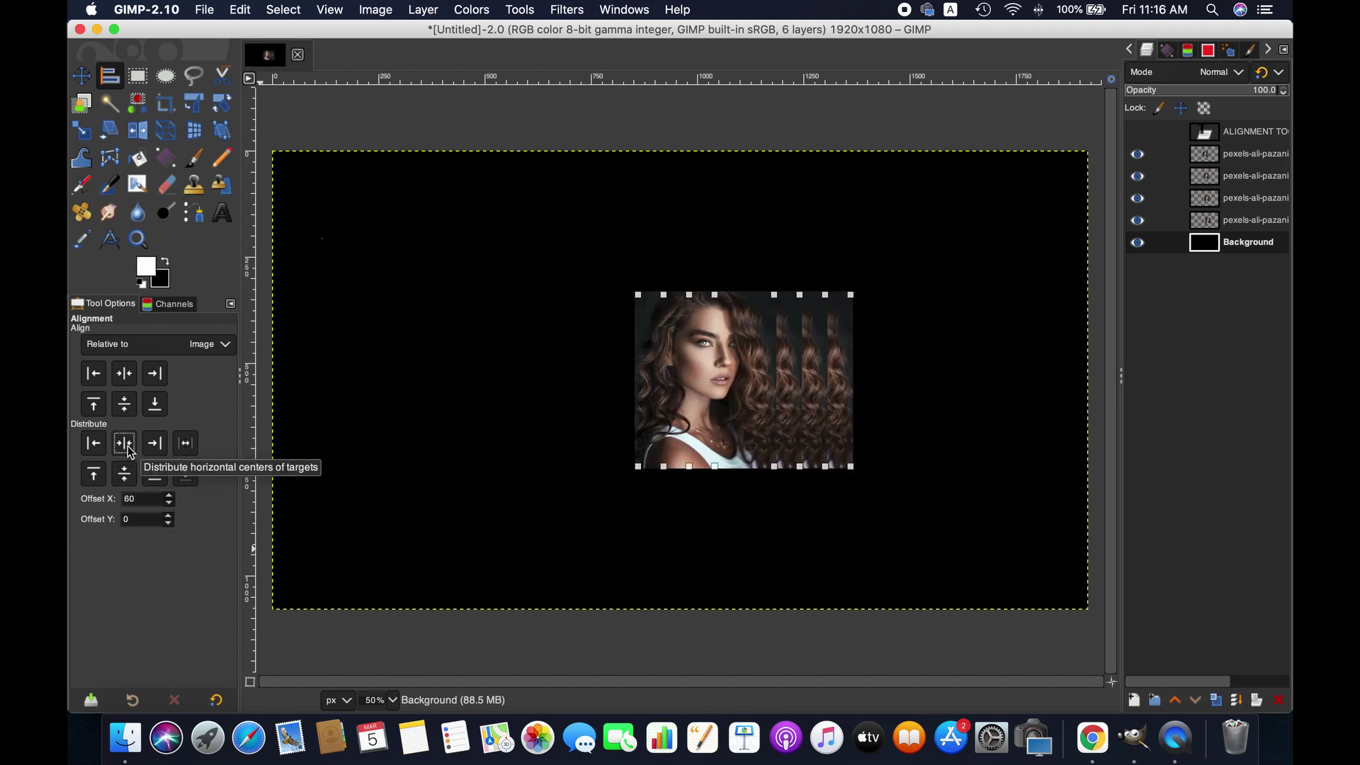
Distribute the photo centres 200 px apart with equal gaps, then start entering a 100 px offset
double_click(146, 501)
type("2")
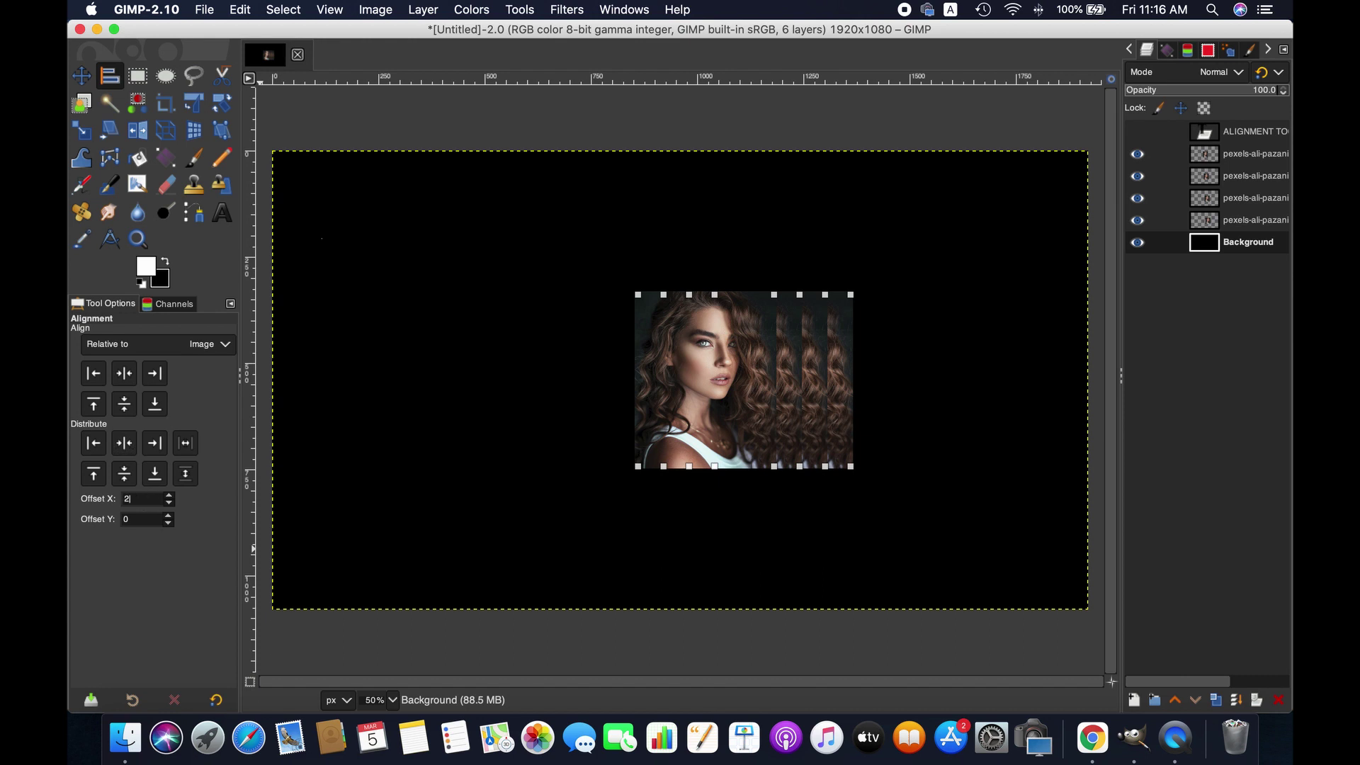
type("00")
left_click(125, 444)
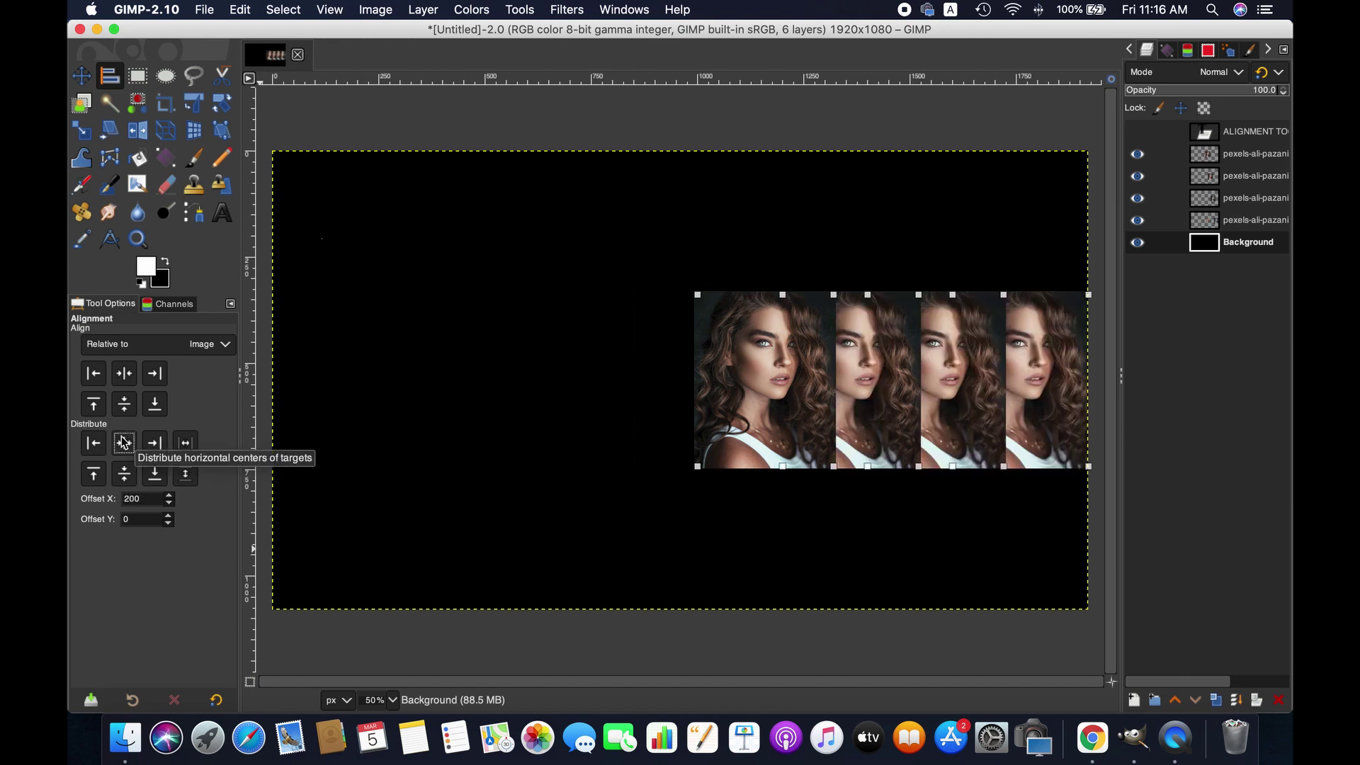
left_click(186, 445)
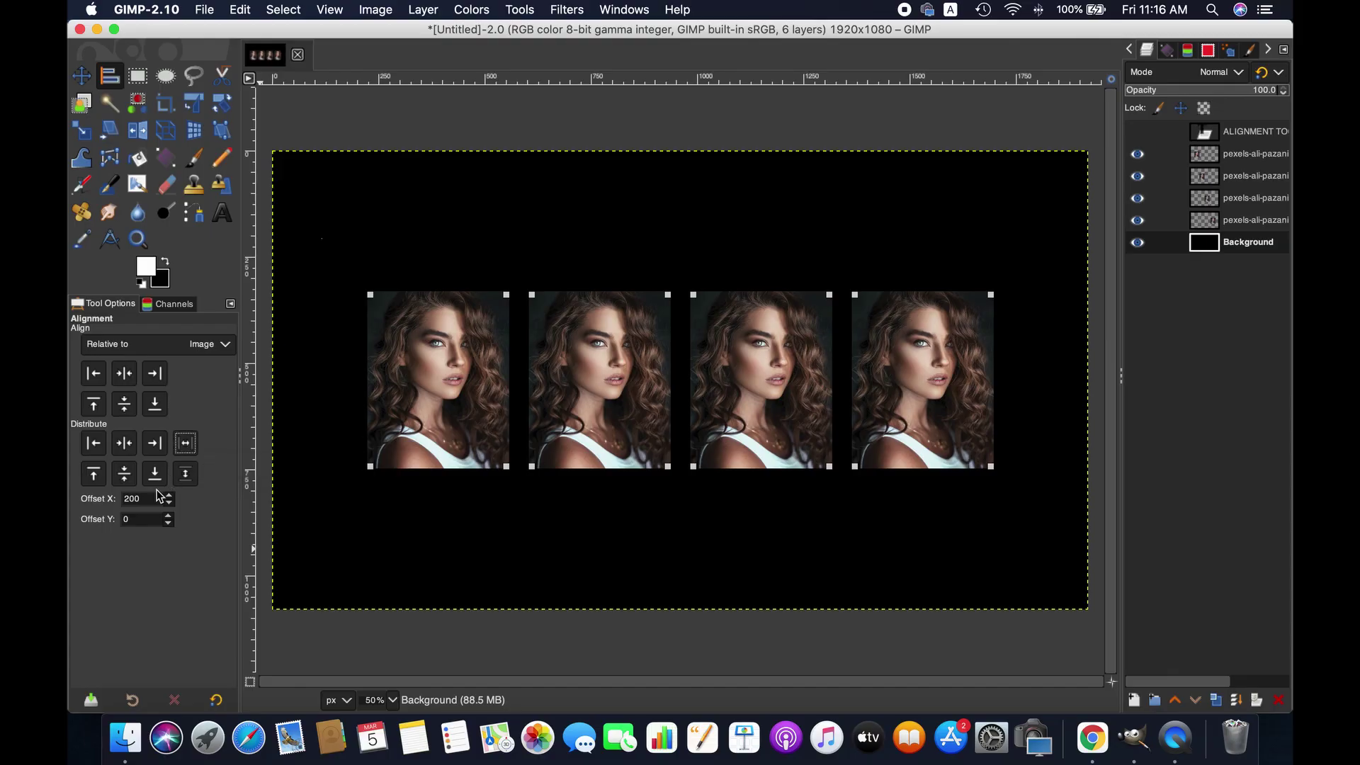
double_click(150, 498)
type("1")
left_click(185, 443)
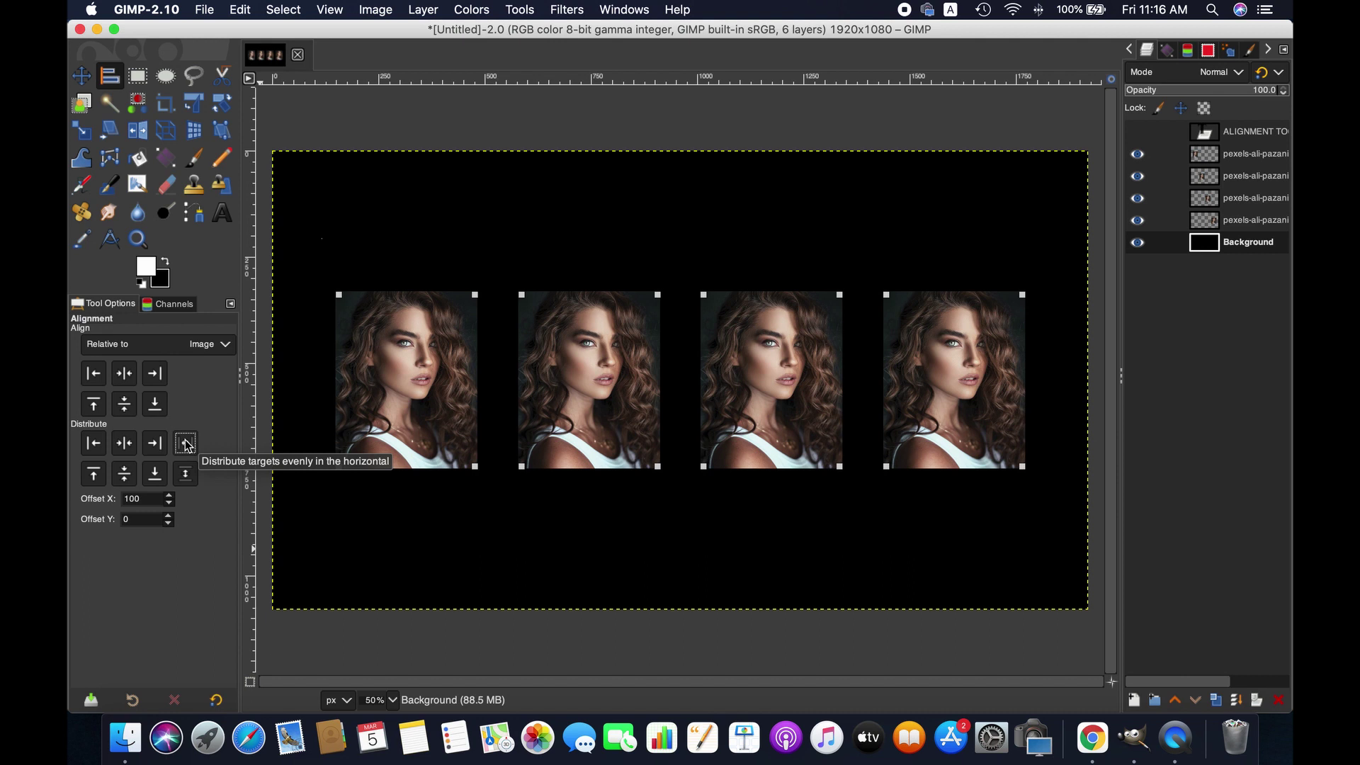
double_click(142, 520)
type("50")
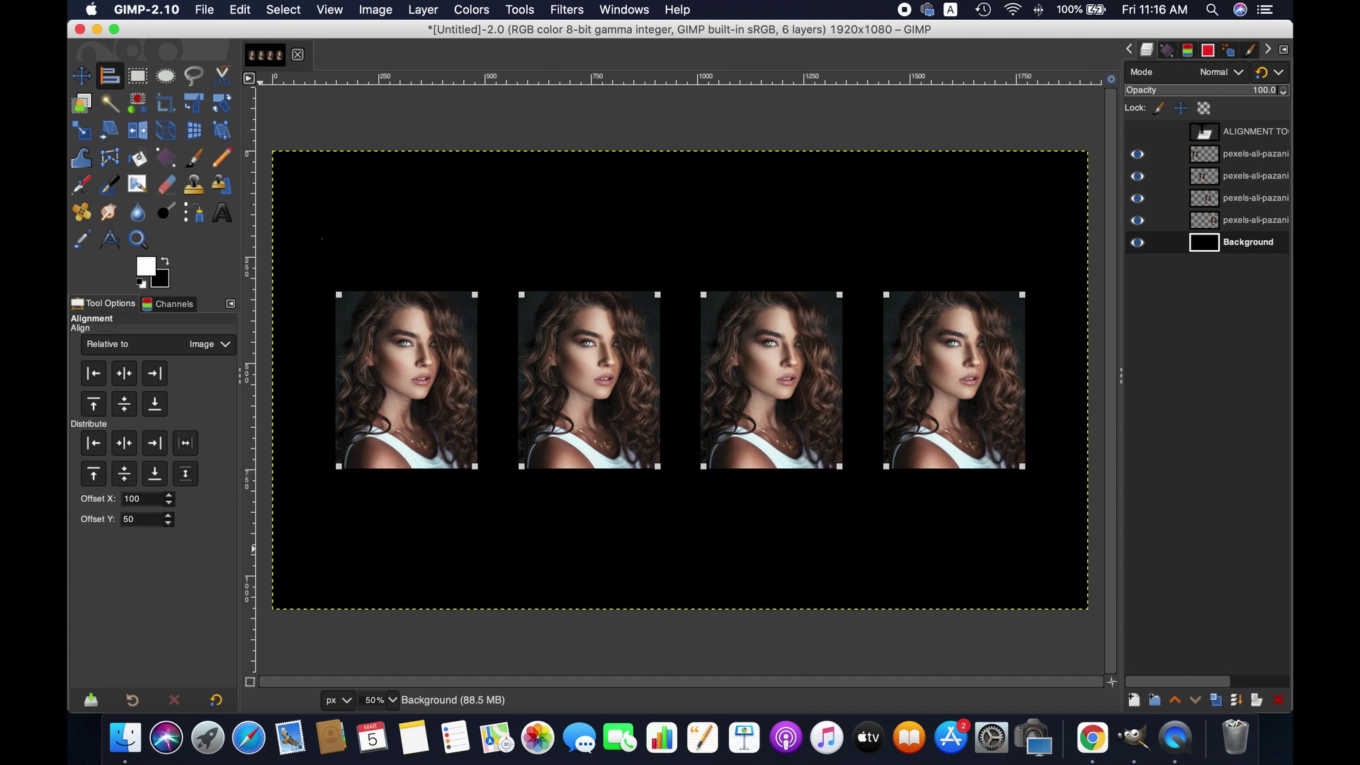
left_click(126, 474)
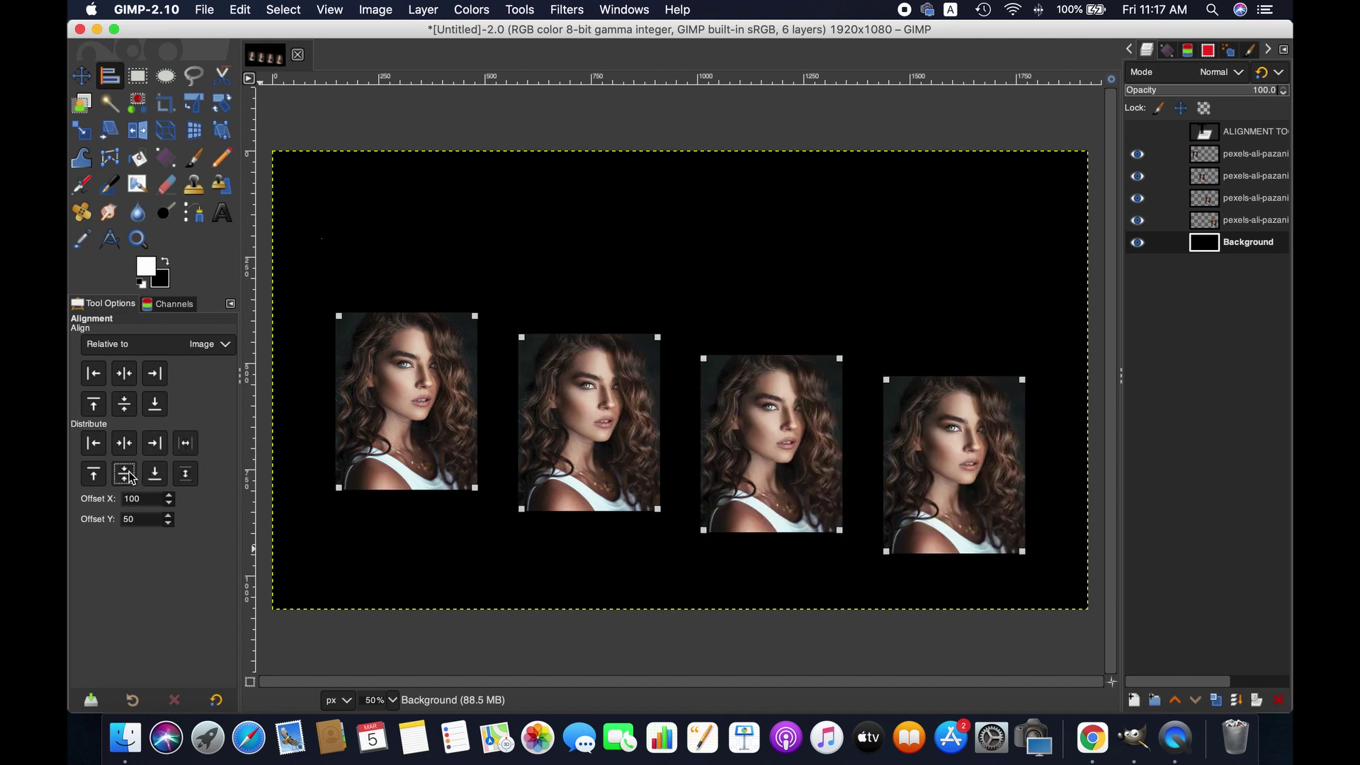
left_click(126, 445)
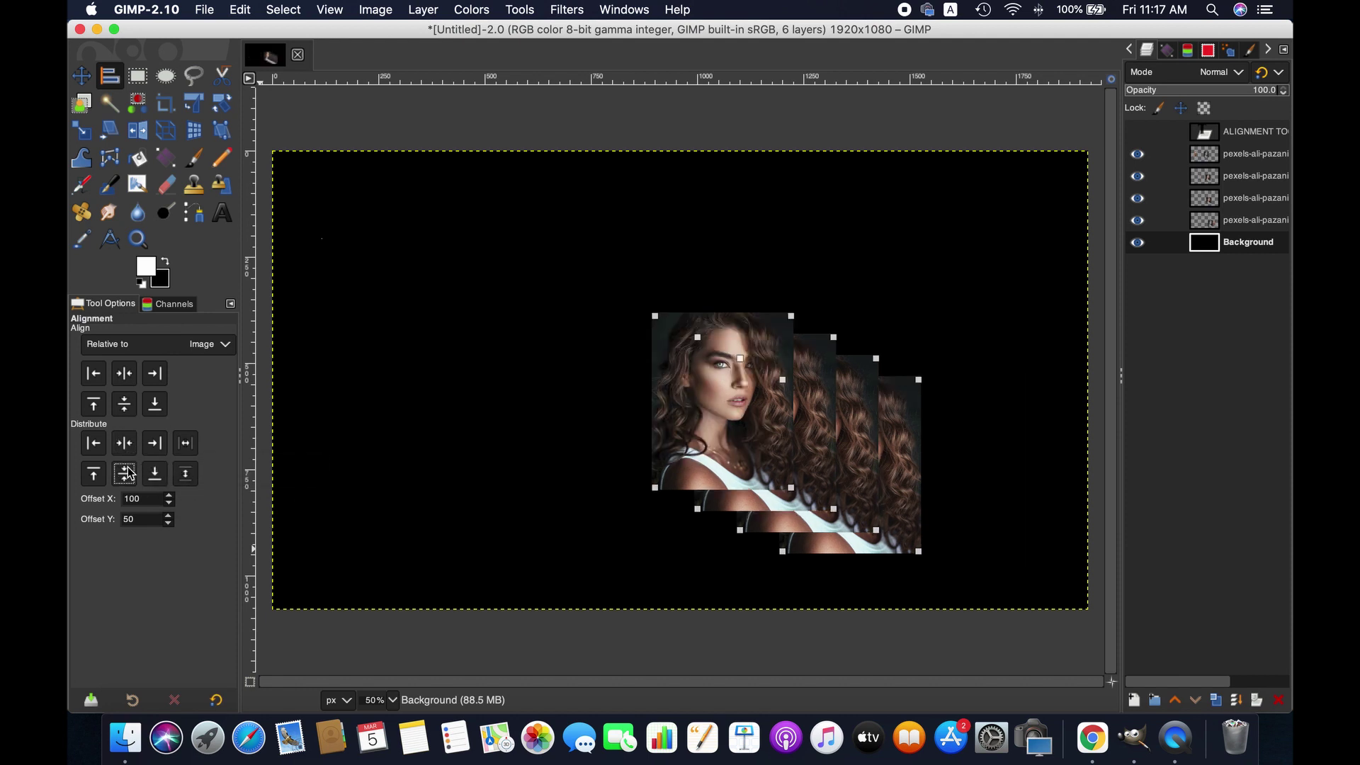
left_click(187, 445)
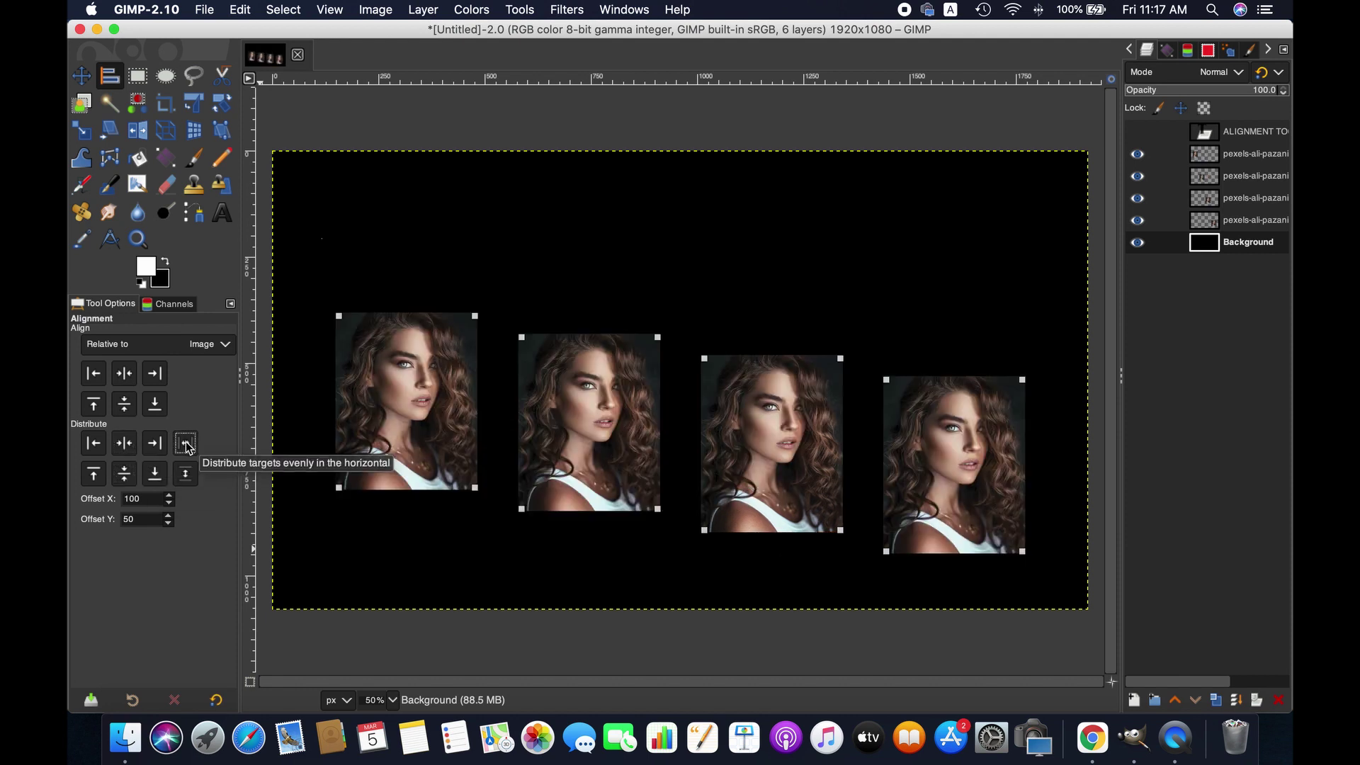
left_click(157, 521)
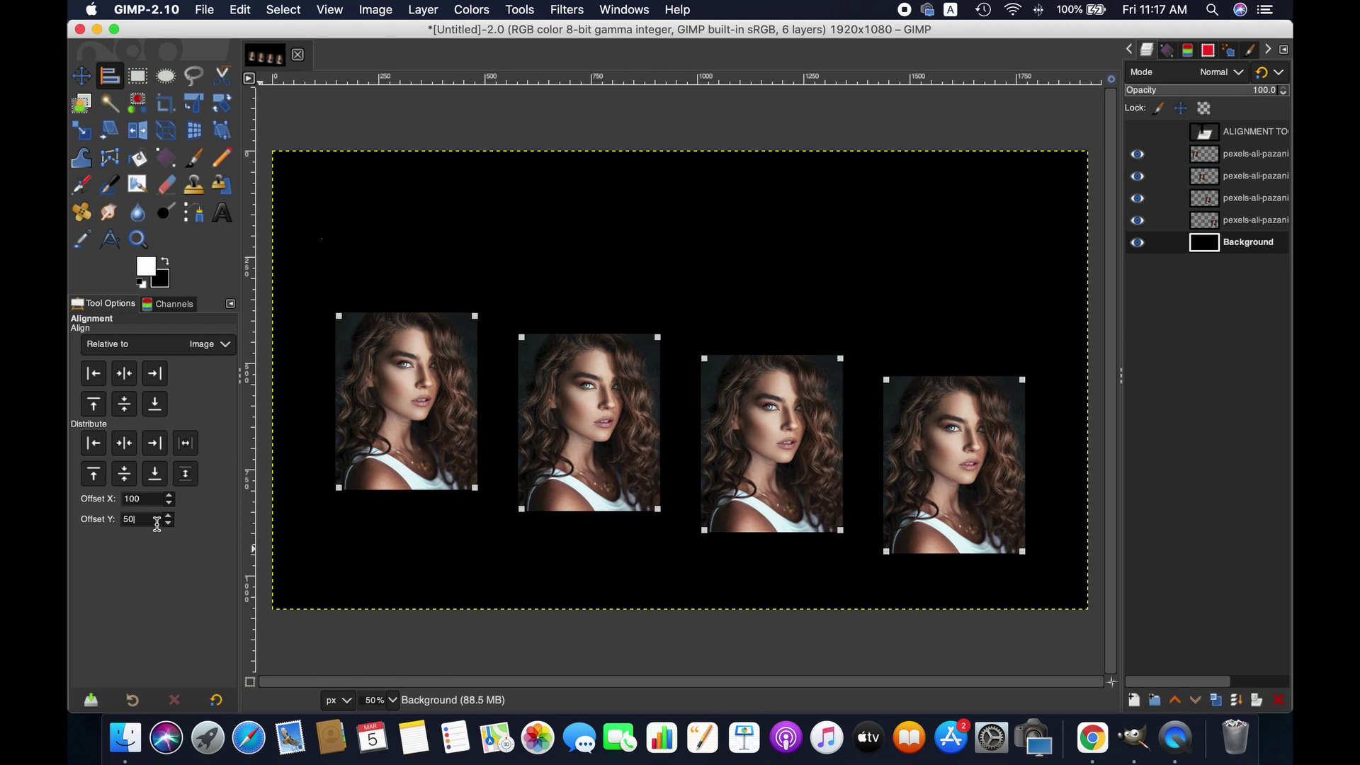
type("0")
left_click(127, 444)
left_click(186, 444)
left_click(126, 474)
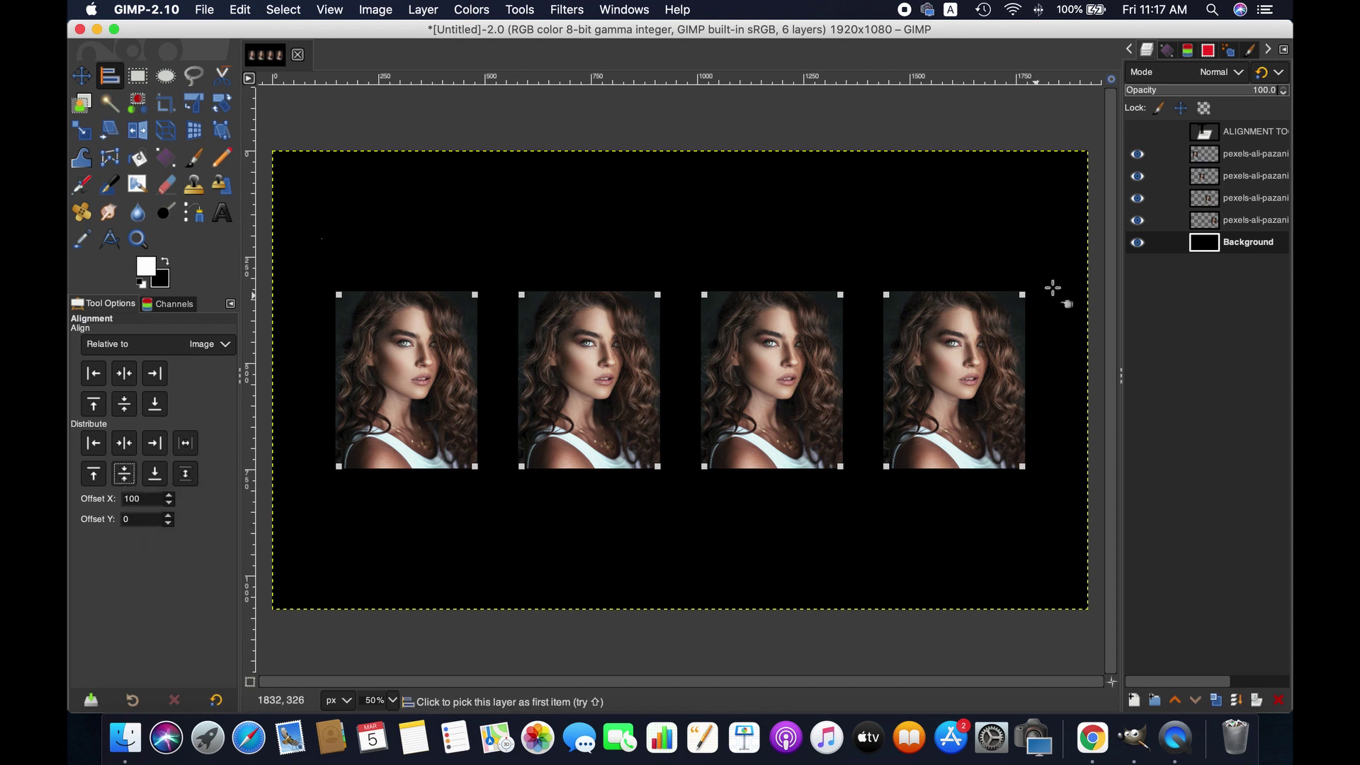
Unhide the ALIGNMENT TOOL title, drag it above the photos, and centre it horizontally on the canvas
left_click(1138, 132)
left_click_drag(735, 378, 739, 235)
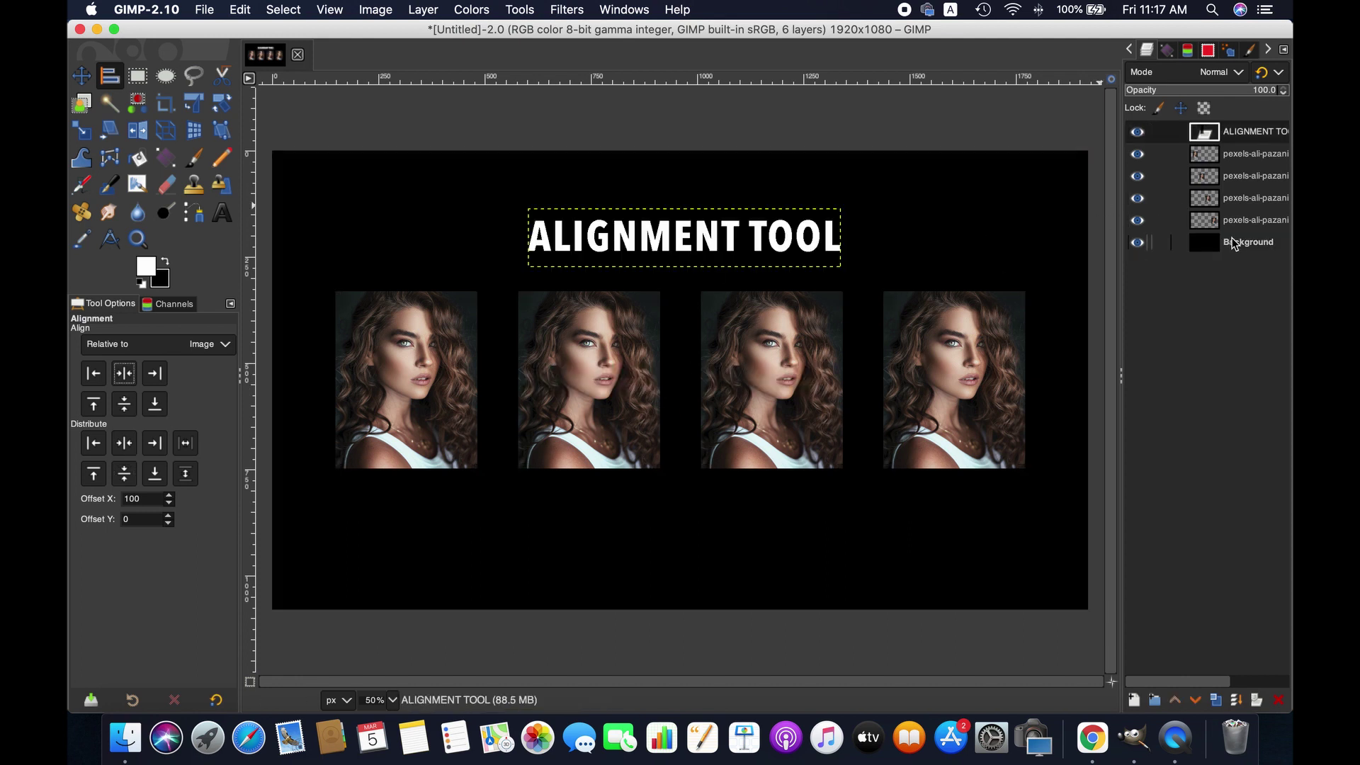
left_click(739, 235)
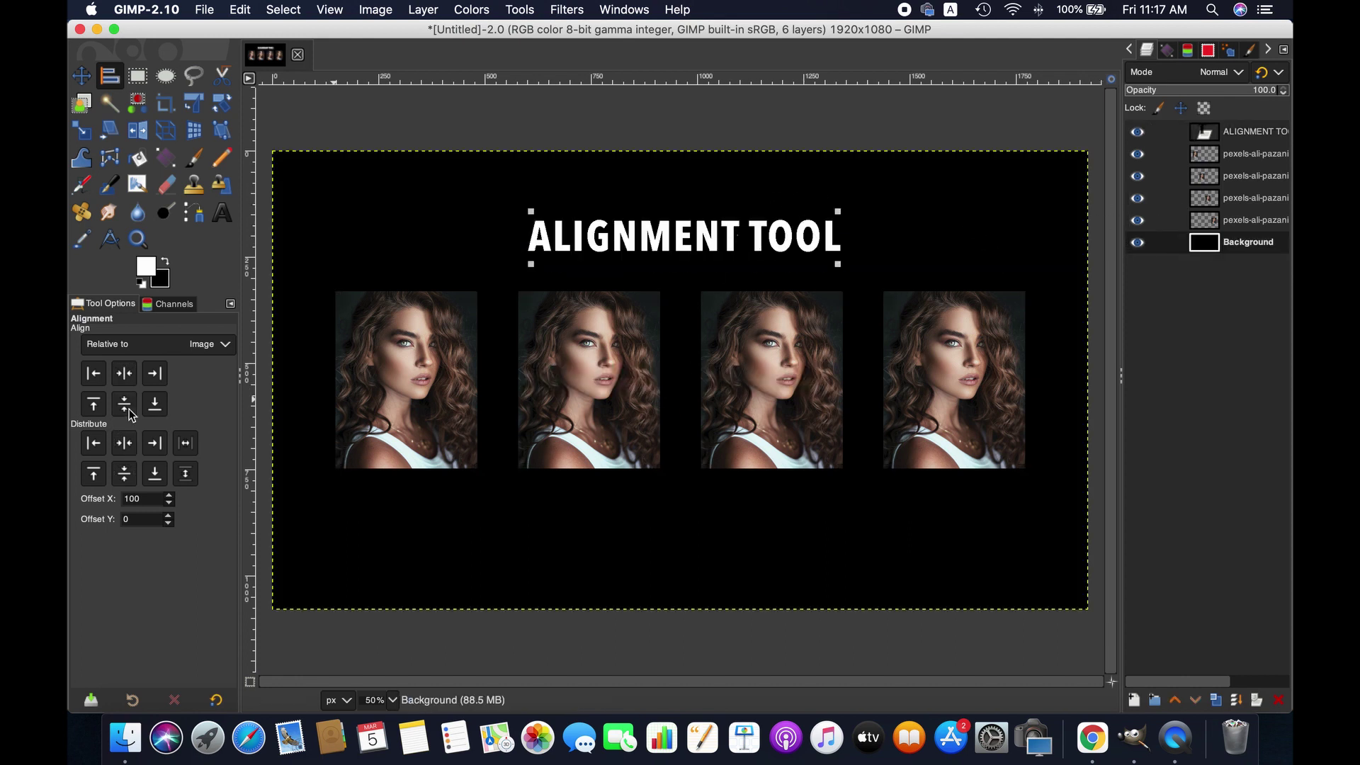
left_click(124, 373)
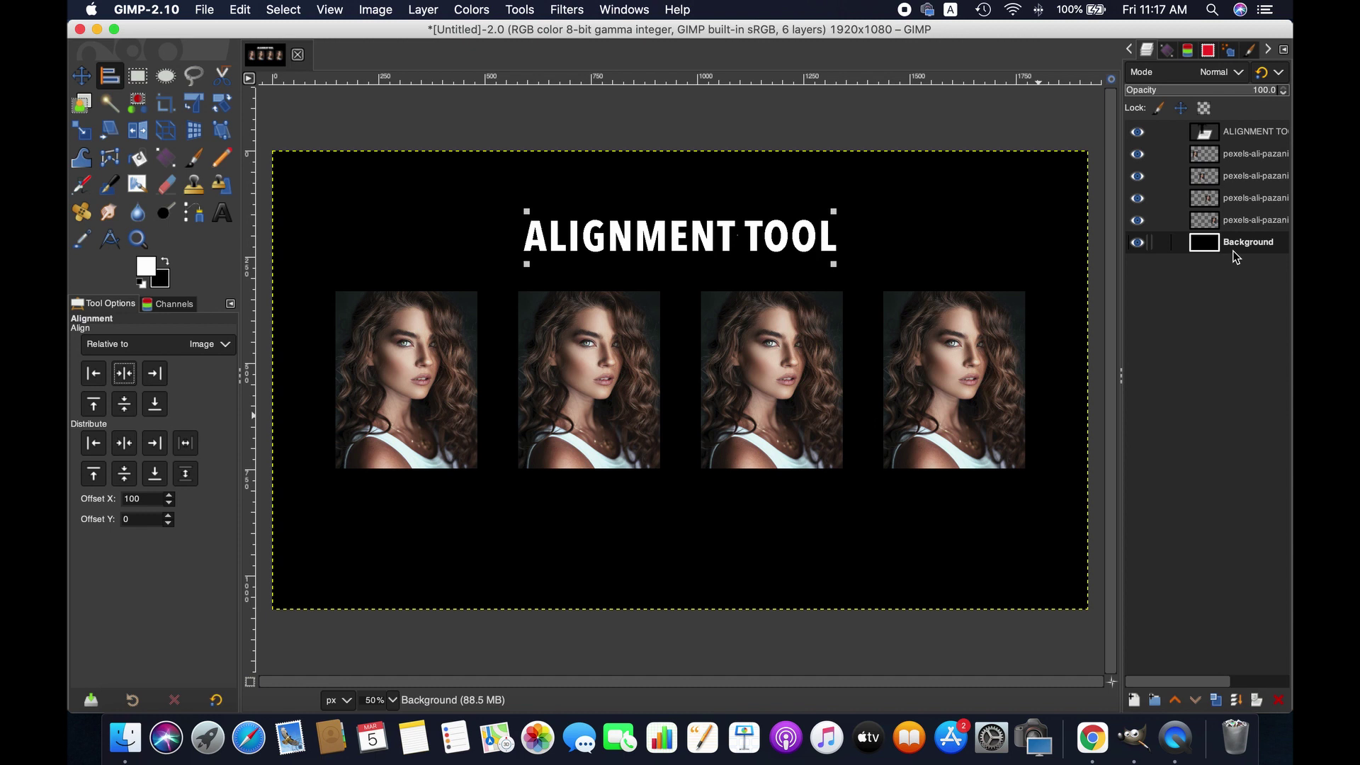